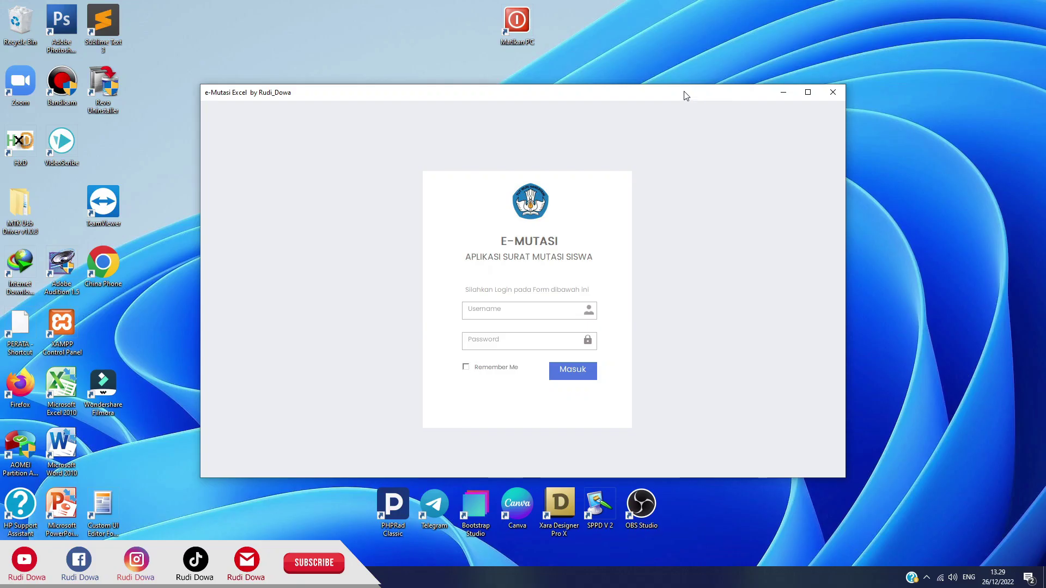
Shift the e-Mutasi login window slightly up and left on the desktop
{"action": "left_click_drag", "start_coordinate": [686, 95], "coordinate": [666, 89]}
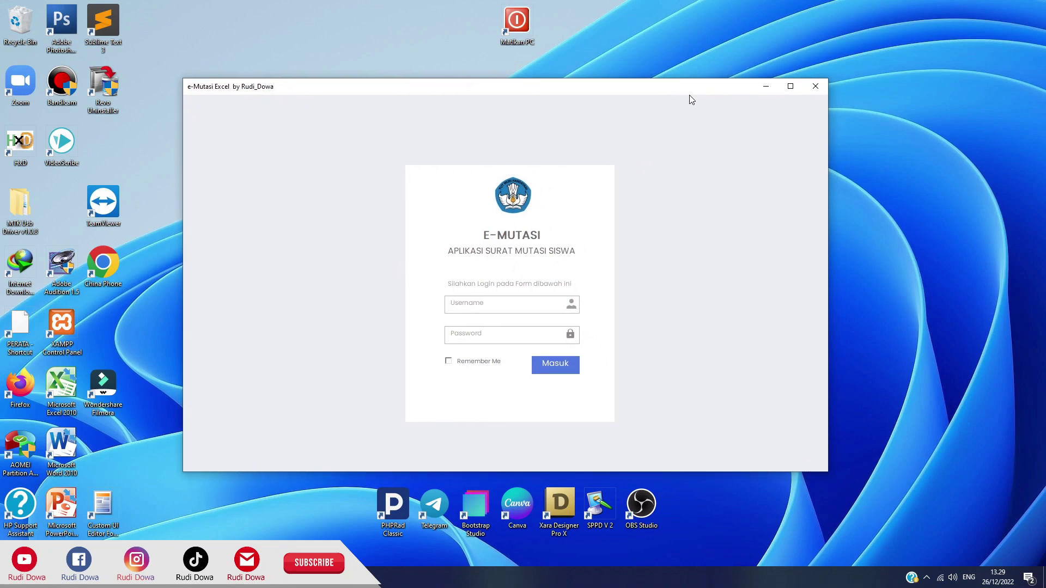
Reposition the e-Mutasi login window and maximize it to full screen
{"action": "mouse_move", "coordinate": [698, 94]}
{"action": "left_mouse_down"}
{"action": "mouse_move", "coordinate": [680, 79]}
{"action": "mouse_move", "coordinate": [697, 80]}
{"action": "left_mouse_up"}
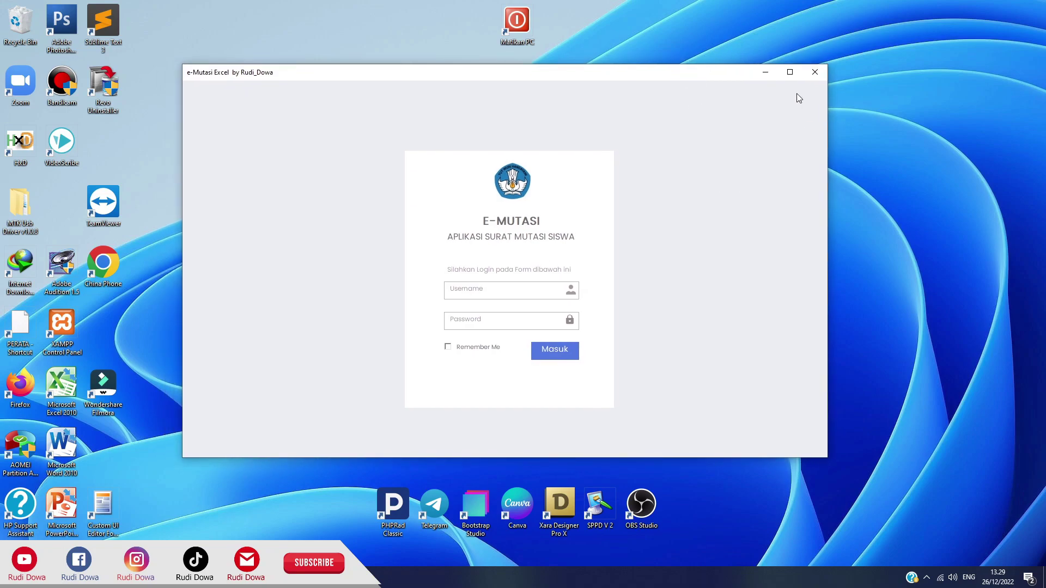
{"action": "left_click", "coordinate": [790, 72]}
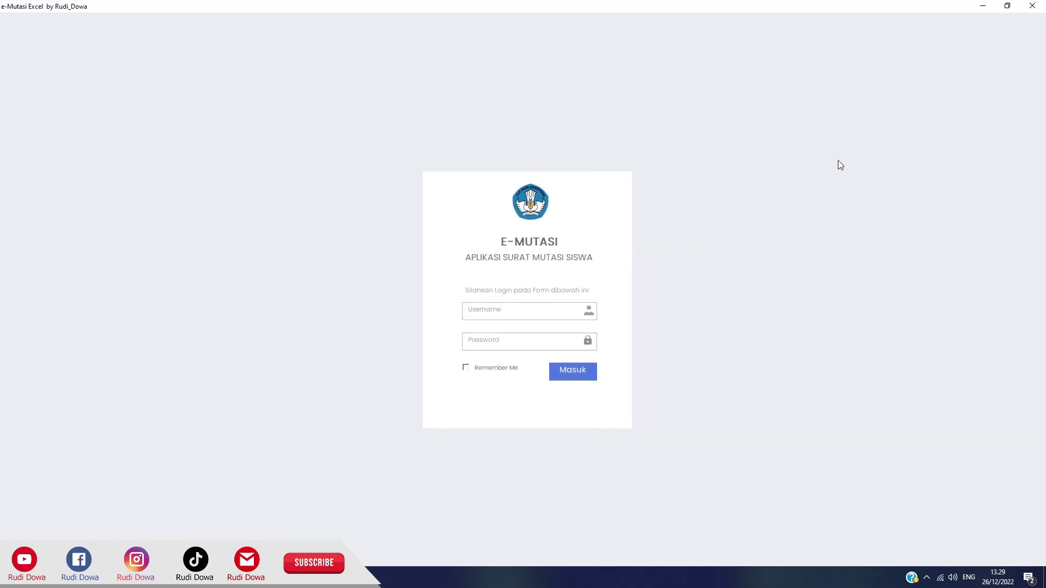
{"action": "left_click", "coordinate": [1008, 5]}
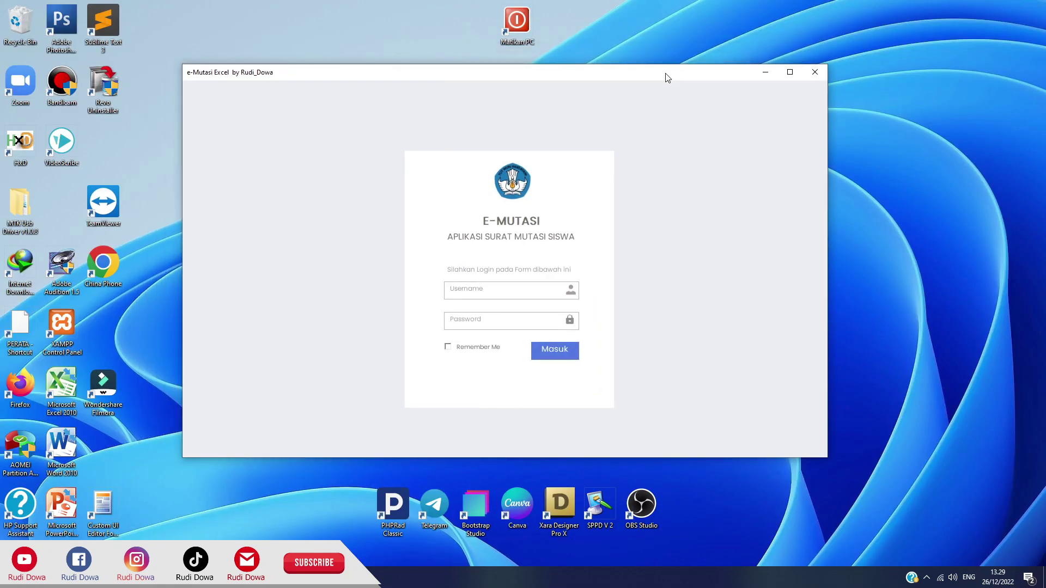
{"action": "left_click_drag", "start_coordinate": [665, 57], "coordinate": [672, 58]}
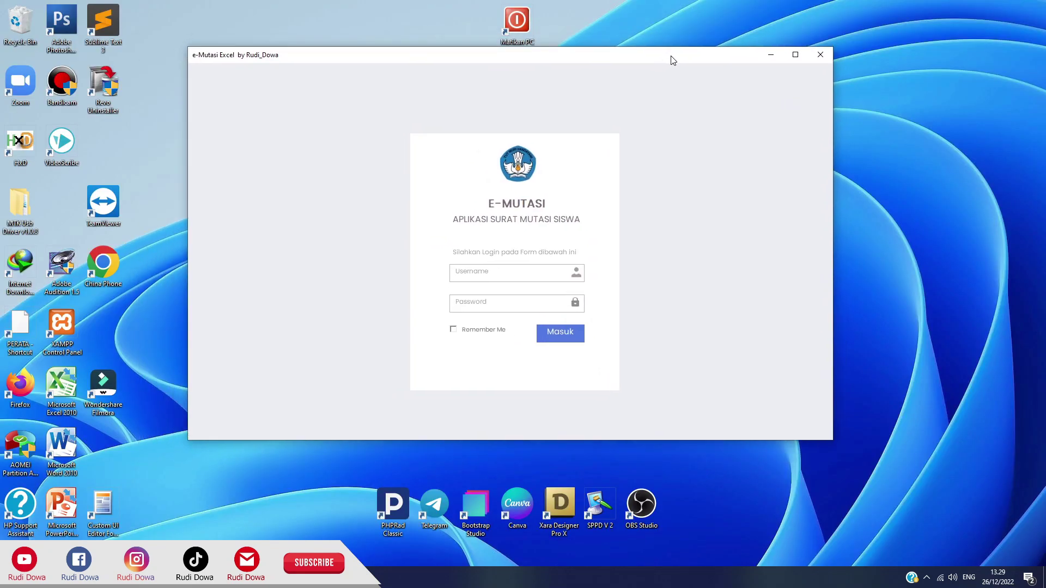
{"action": "left_click", "coordinate": [795, 55]}
{"action": "left_click", "coordinate": [1008, 5]}
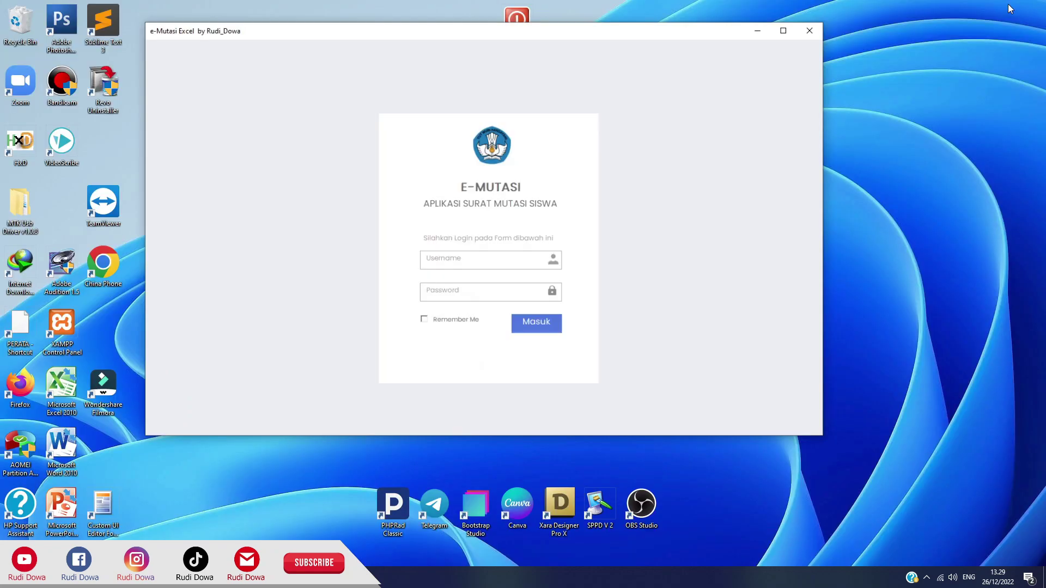
{"action": "left_click", "coordinate": [791, 56]}
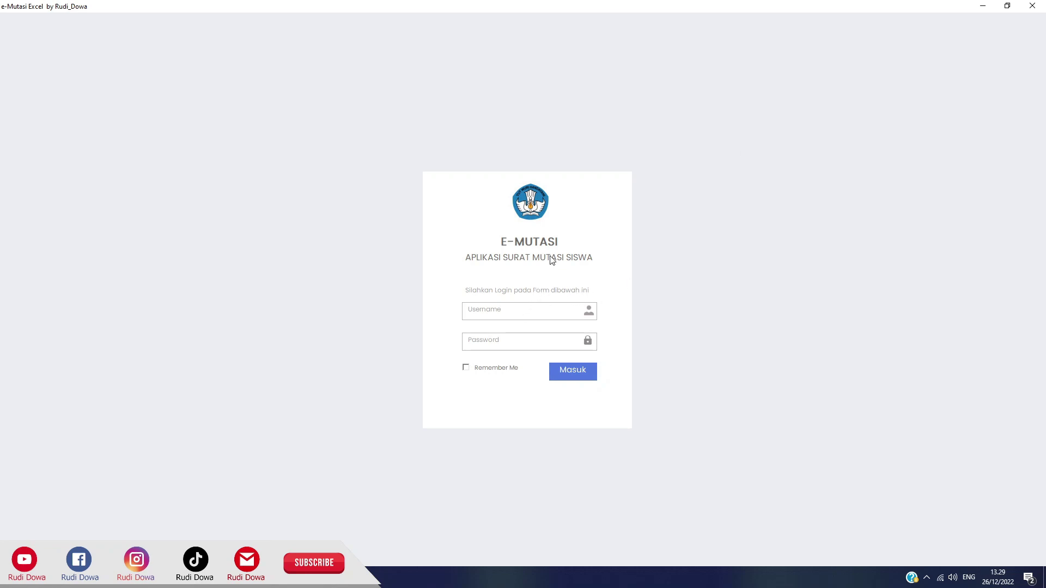
Enter the administrator username and password, tick Remember Me, and log in with Masuk
{"action": "left_click", "coordinate": [512, 313]}
{"action": "left_click", "coordinate": [489, 334]}
{"action": "left_click", "coordinate": [506, 313]}
{"action": "left_click", "coordinate": [504, 339]}
{"action": "left_click", "coordinate": [509, 315]}
{"action": "left_click", "coordinate": [516, 344]}
{"action": "left_click", "coordinate": [521, 317]}
{"action": "left_click", "coordinate": [530, 344]}
{"action": "left_click", "coordinate": [467, 369]}
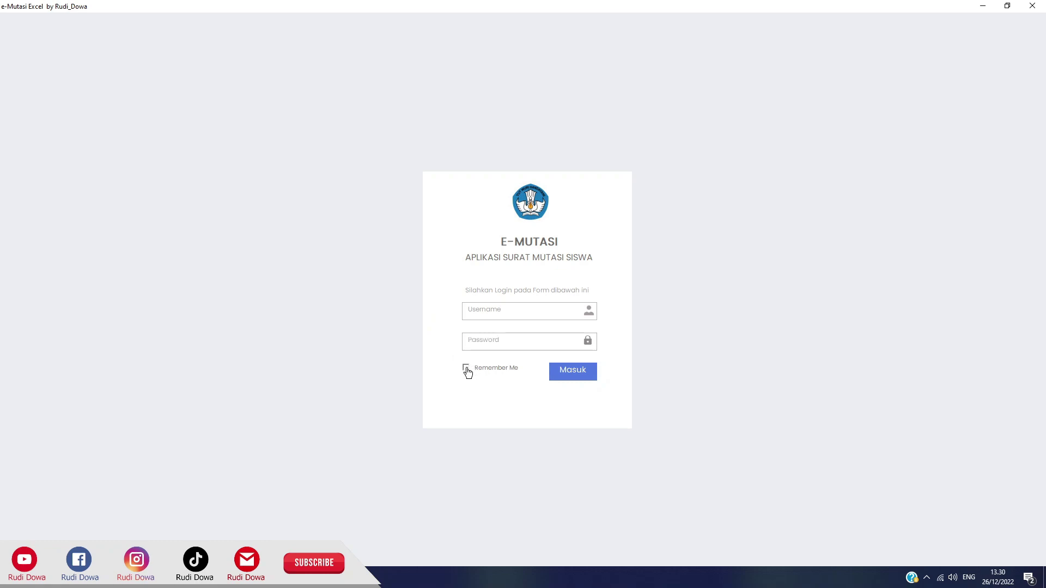
{"action": "left_click", "coordinate": [576, 379]}
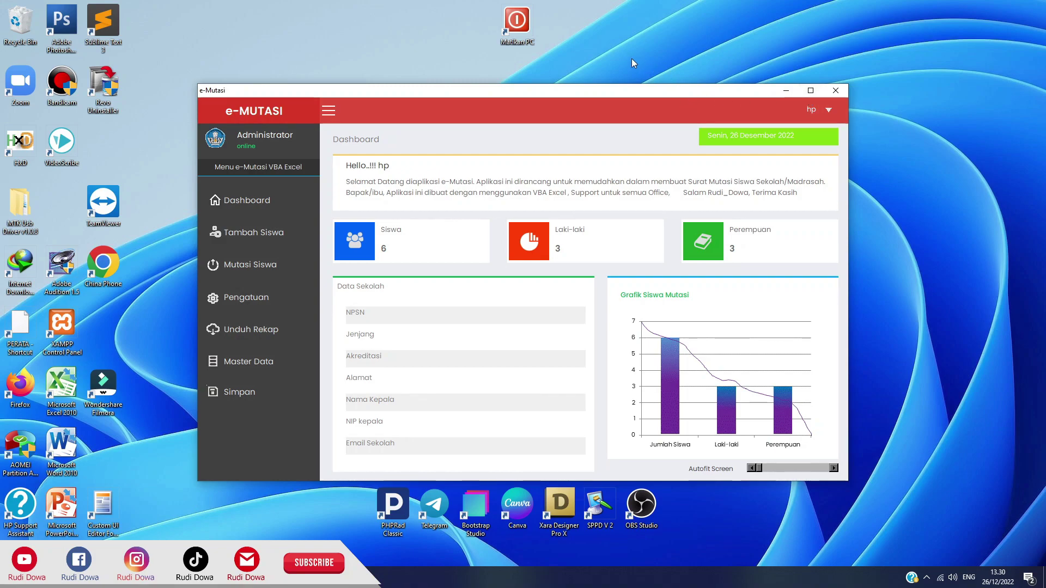
Maximize the dashboard window and enlarge it with Autofit Screen
{"action": "left_click_drag", "start_coordinate": [615, 83], "coordinate": [597, 75]}
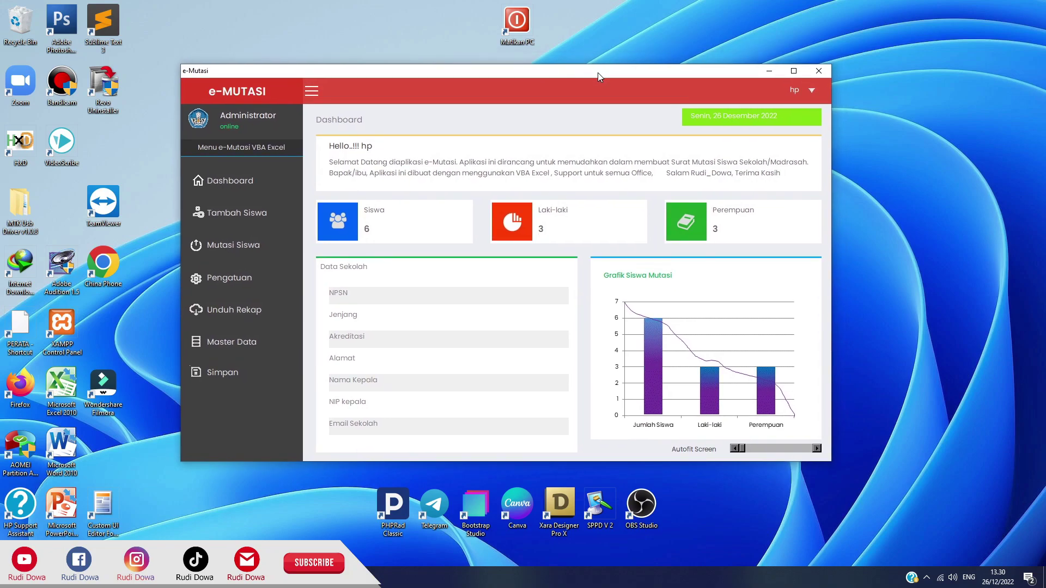
{"action": "left_click", "coordinate": [797, 70]}
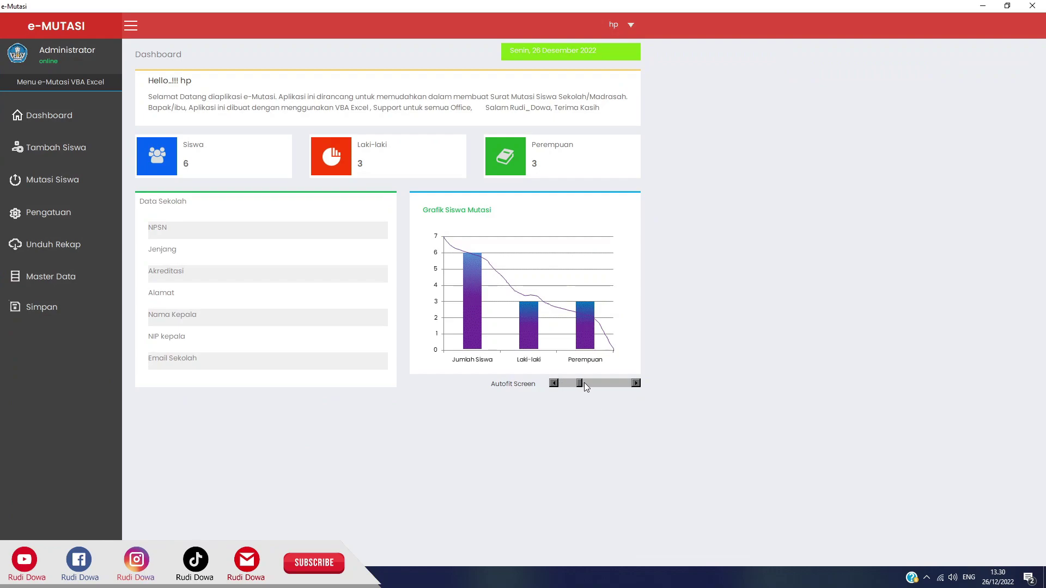
{"action": "left_click", "coordinate": [584, 383]}
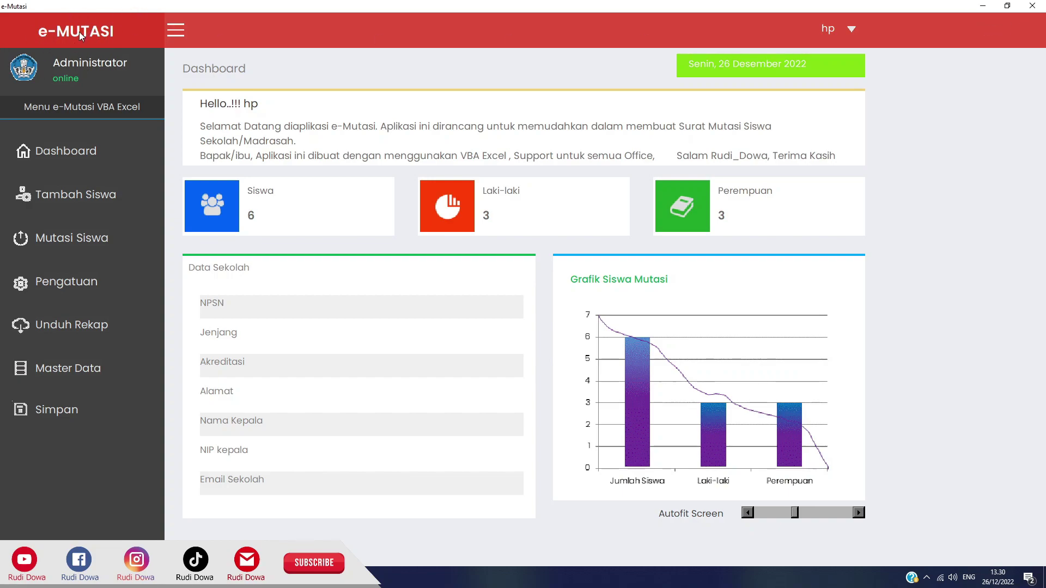
{"action": "left_click", "coordinate": [173, 29]}
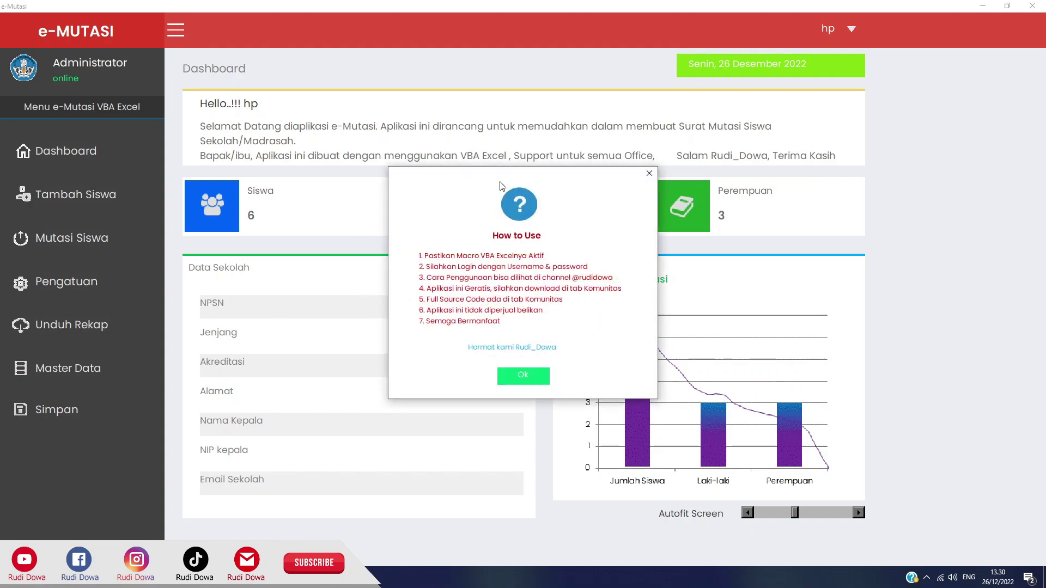
{"action": "left_click", "coordinate": [528, 381]}
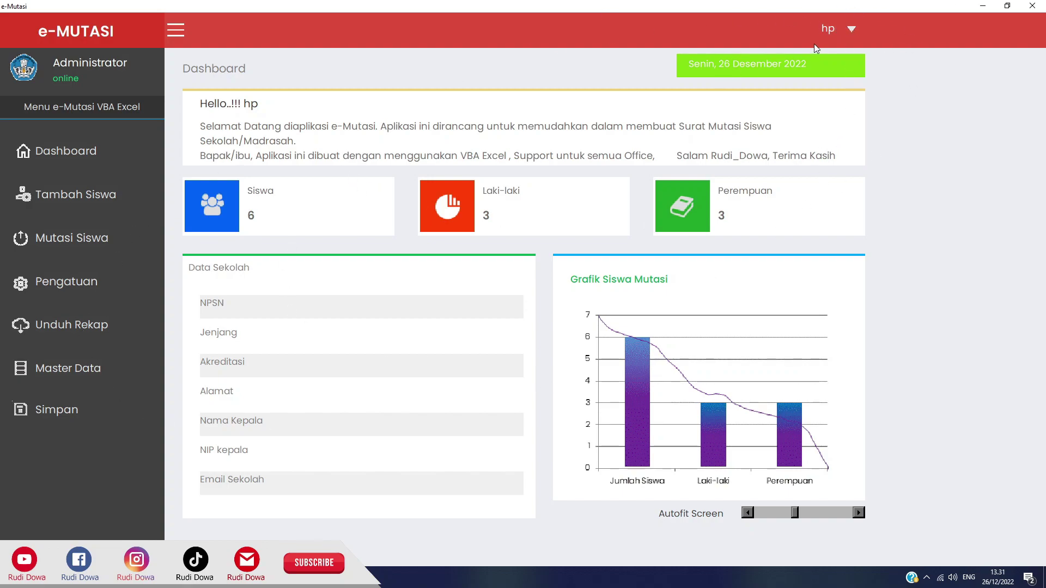
{"action": "left_click", "coordinate": [852, 30]}
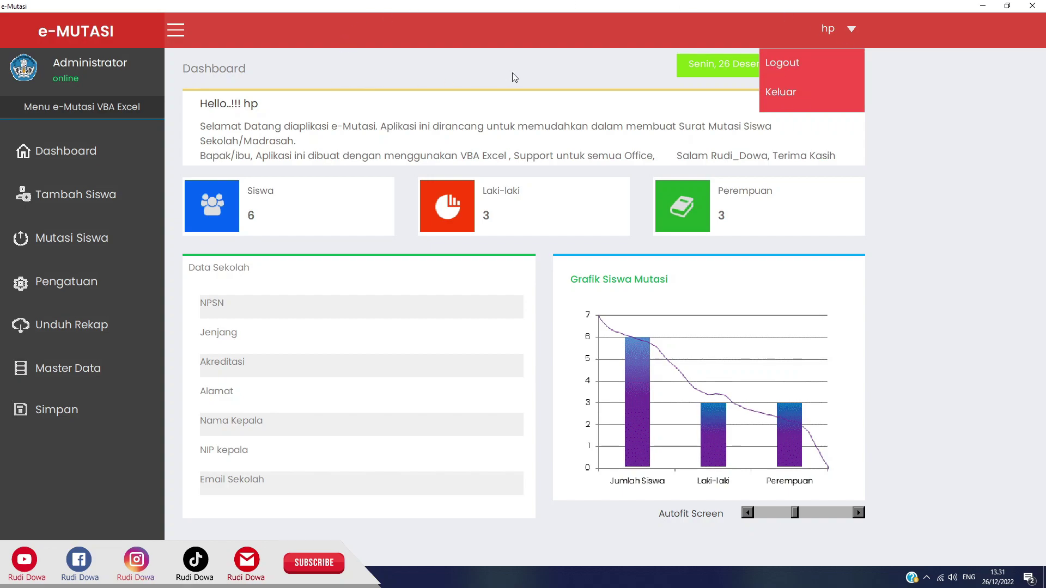
{"action": "left_click", "coordinate": [852, 30]}
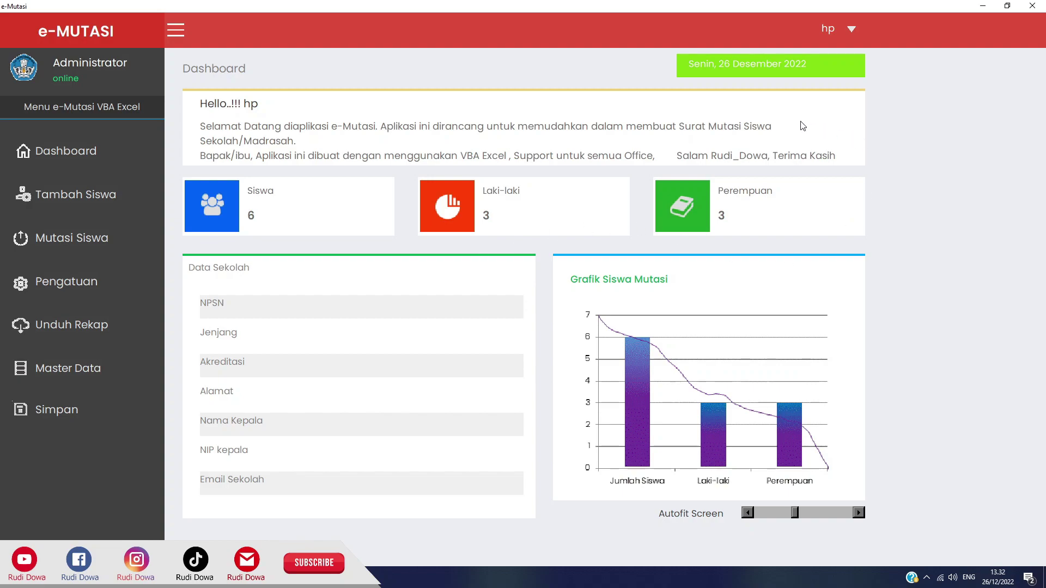
{"action": "left_click", "coordinate": [51, 198]}
{"action": "left_click_drag", "start_coordinate": [528, 114], "coordinate": [516, 83]}
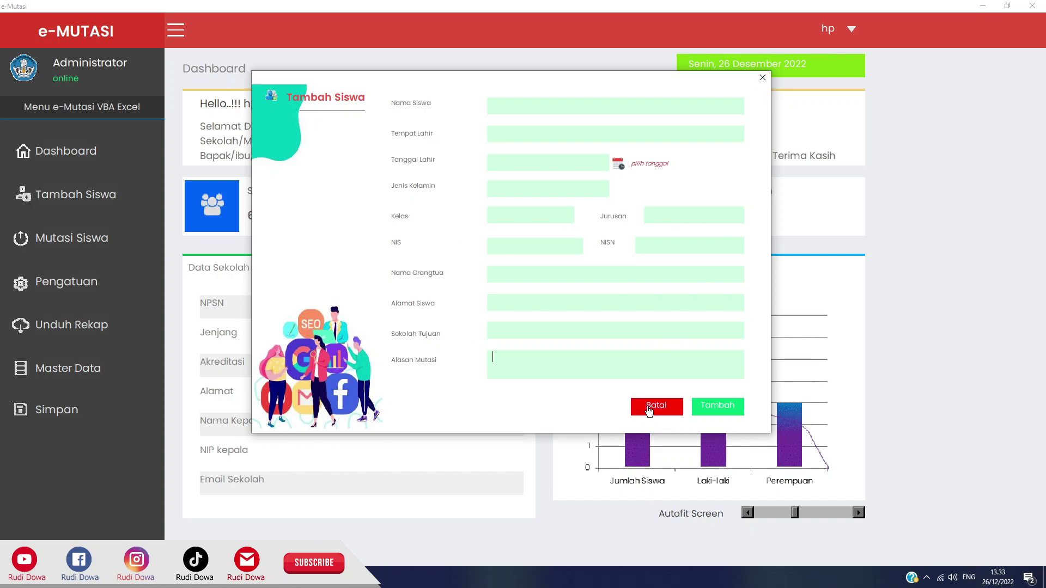
{"action": "left_click", "coordinate": [633, 413]}
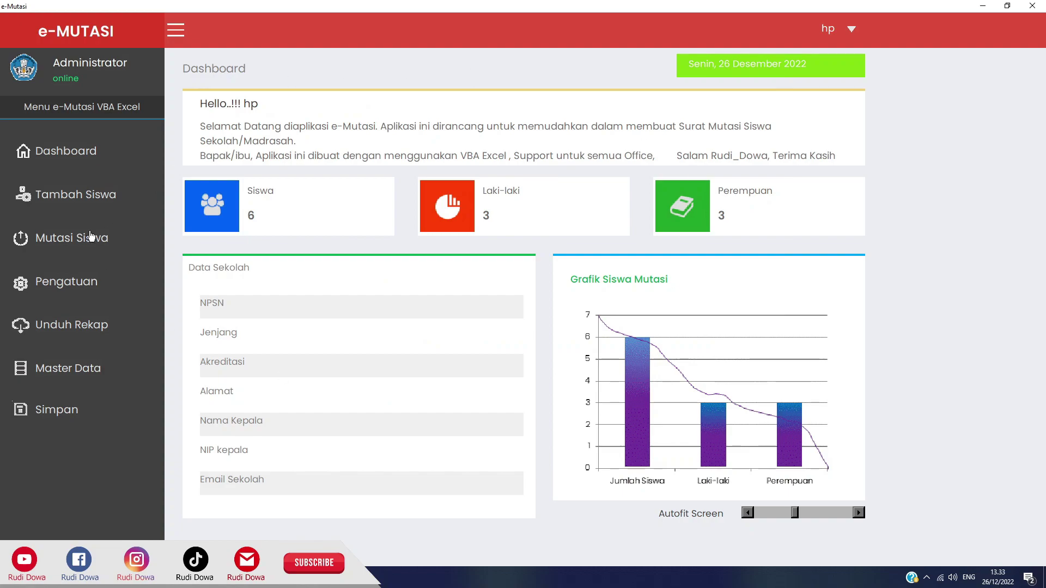
Pick a student in the Mutasi Siswa search, close it, and open Pengaturan
{"action": "left_click", "coordinate": [76, 243]}
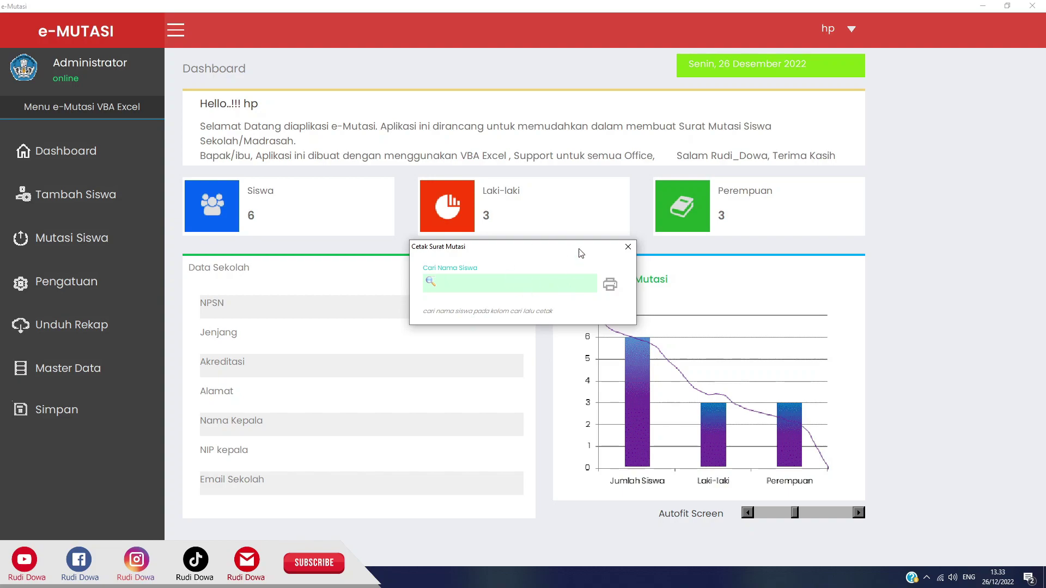
{"action": "left_click_drag", "start_coordinate": [523, 246], "coordinate": [491, 157]}
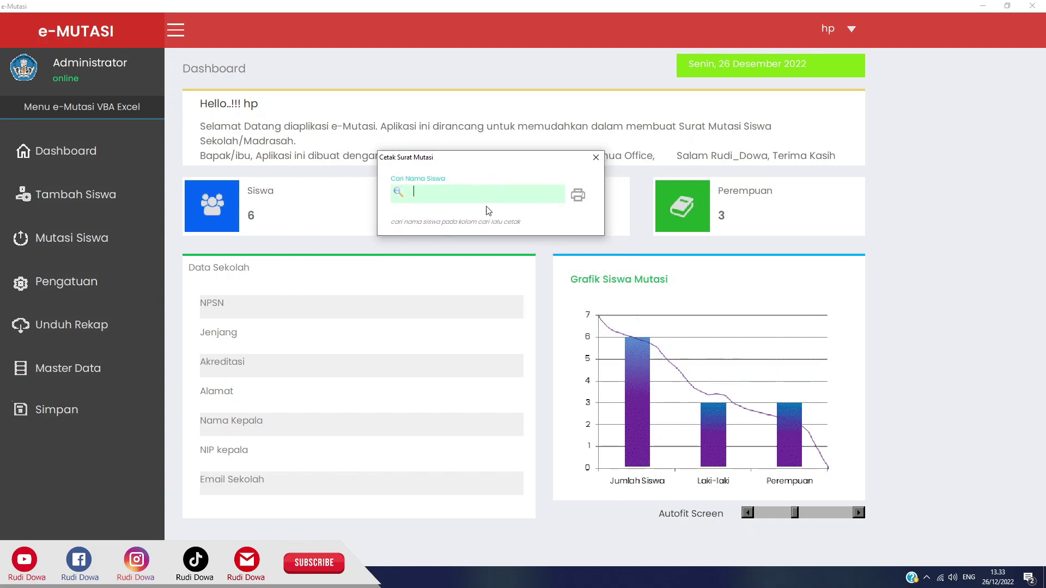
{"action": "left_click", "coordinate": [500, 201]}
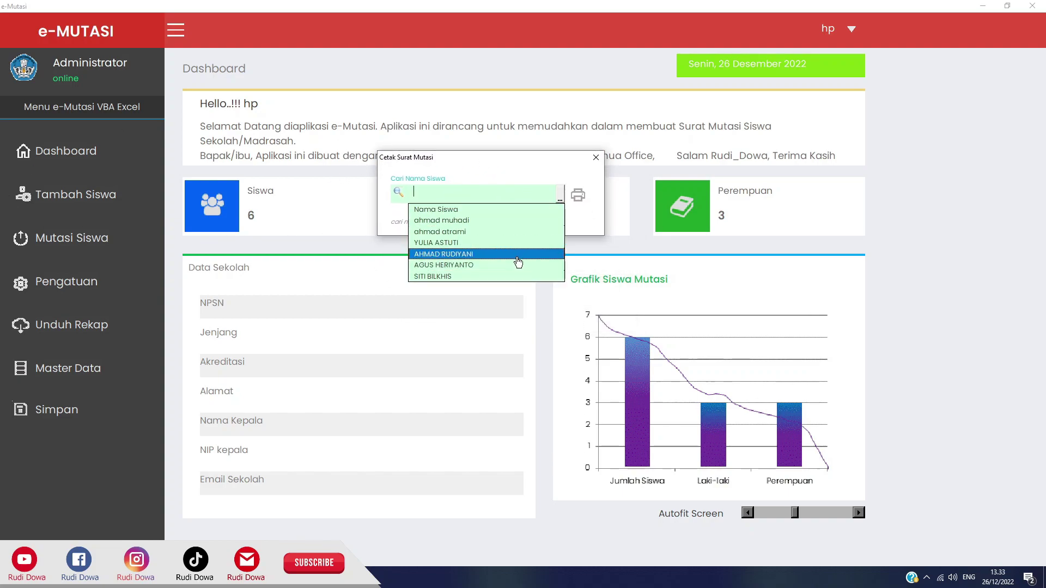
{"action": "left_click", "coordinate": [509, 264]}
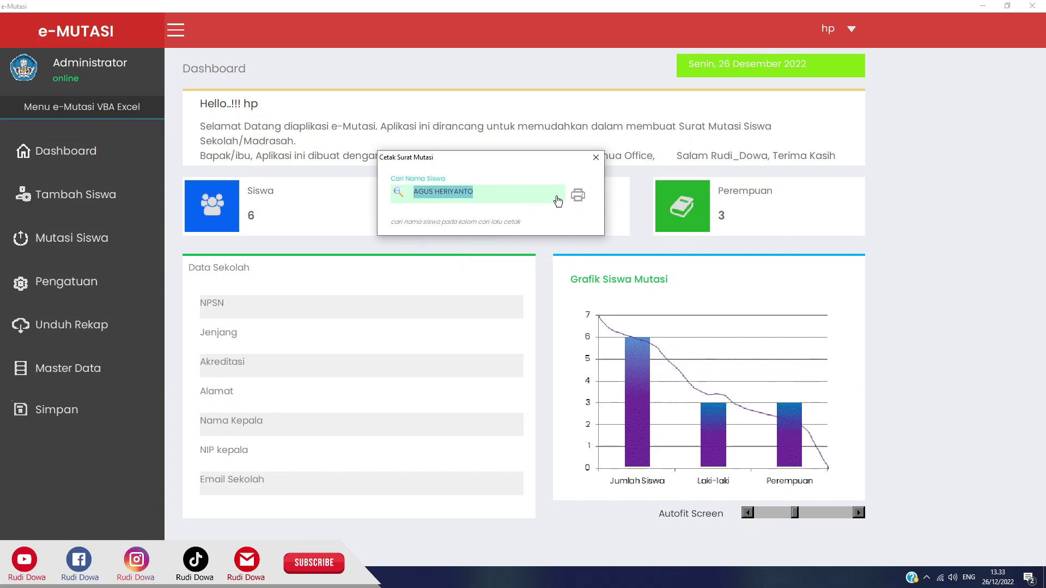
{"action": "left_click", "coordinate": [596, 158]}
{"action": "left_click", "coordinate": [73, 279]}
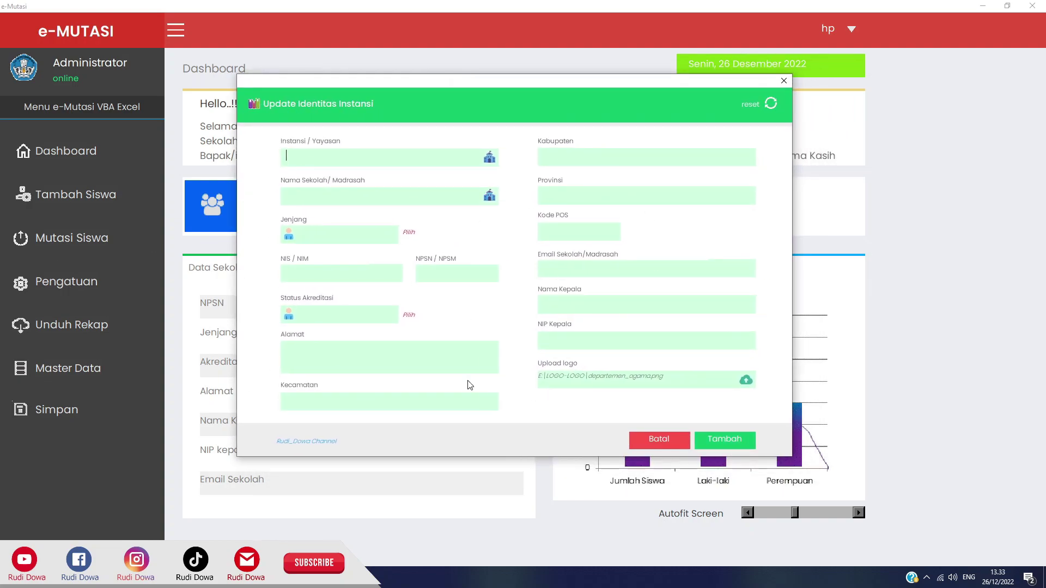
Cancel the identity form, dismiss the Master Data prompt, then save the app data and confirm
{"action": "left_click", "coordinate": [639, 441]}
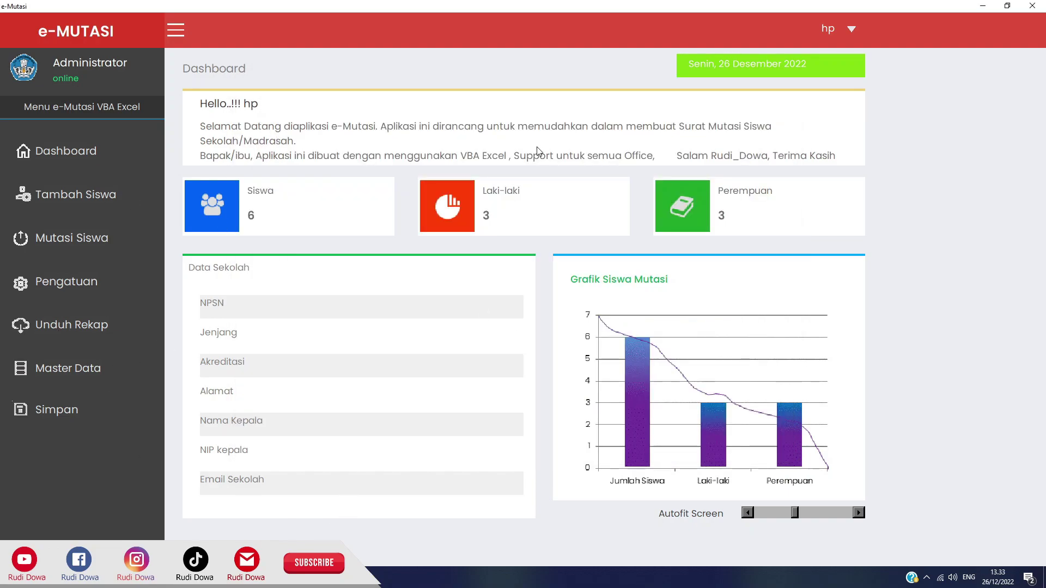
{"action": "left_click", "coordinate": [74, 374]}
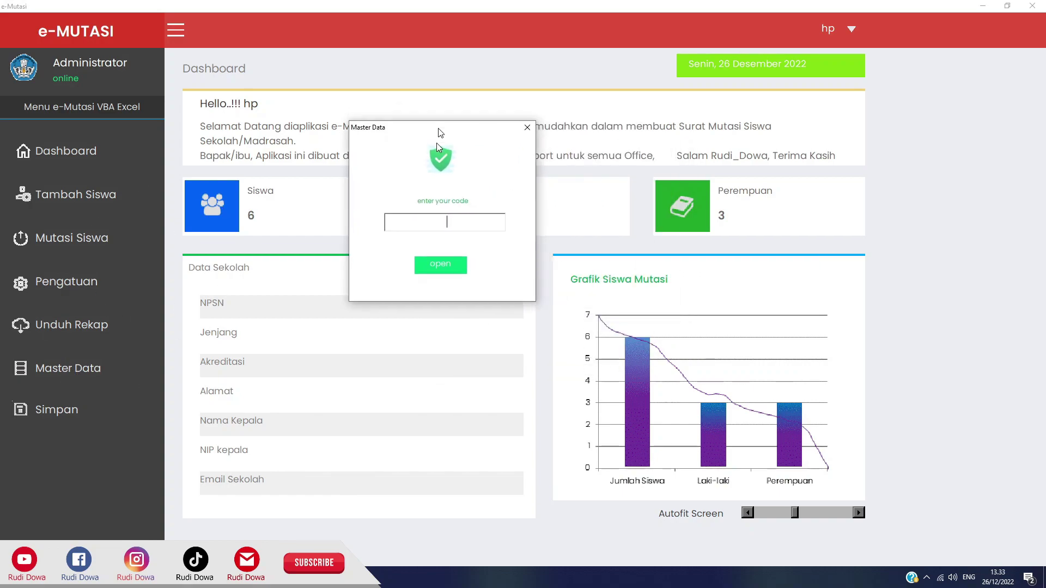
{"action": "left_click_drag", "start_coordinate": [440, 132], "coordinate": [537, 136]}
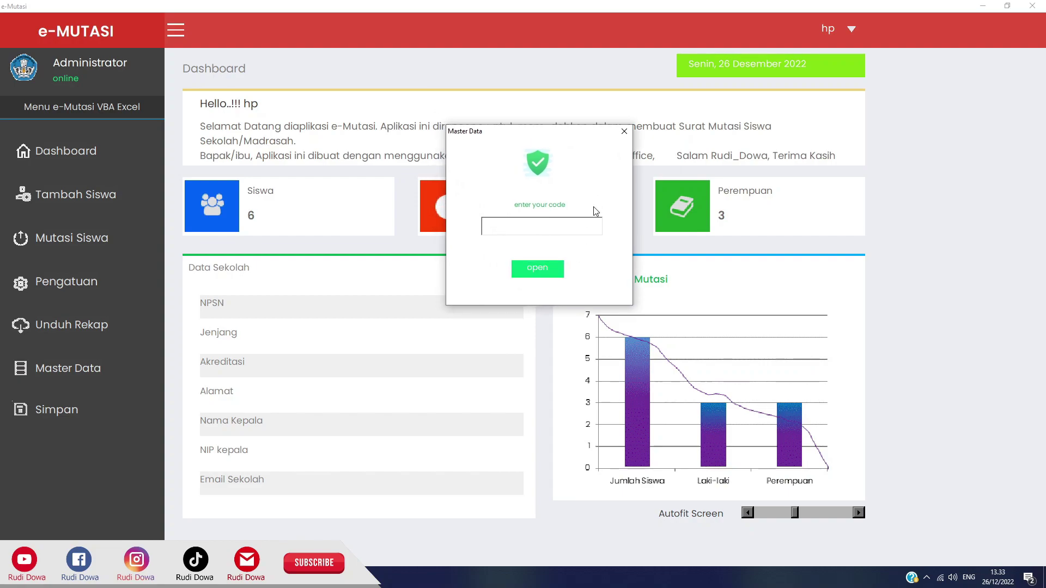
{"action": "left_click", "coordinate": [625, 132]}
{"action": "left_click", "coordinate": [60, 420]}
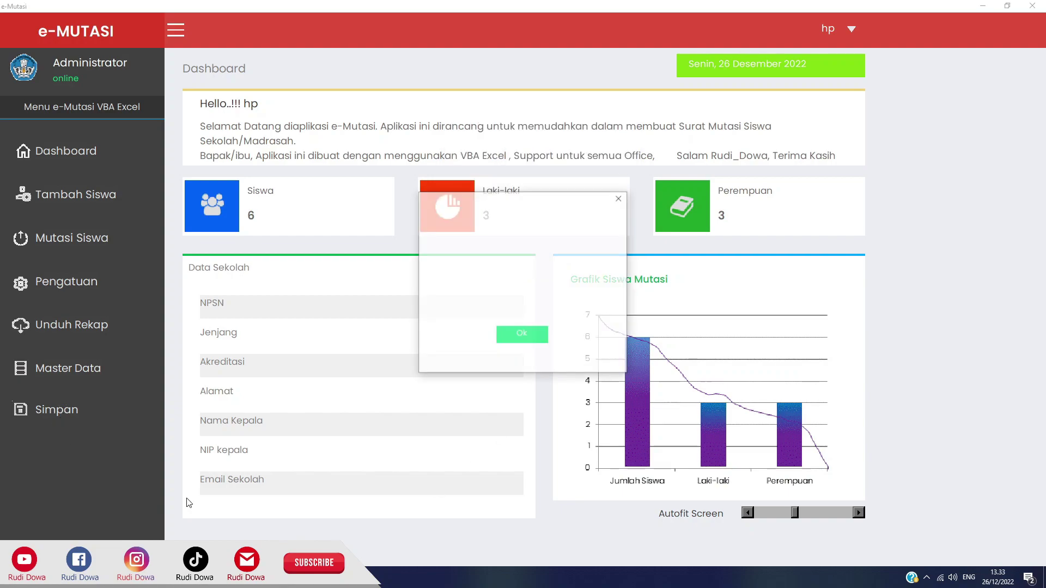
{"action": "left_click", "coordinate": [523, 337]}
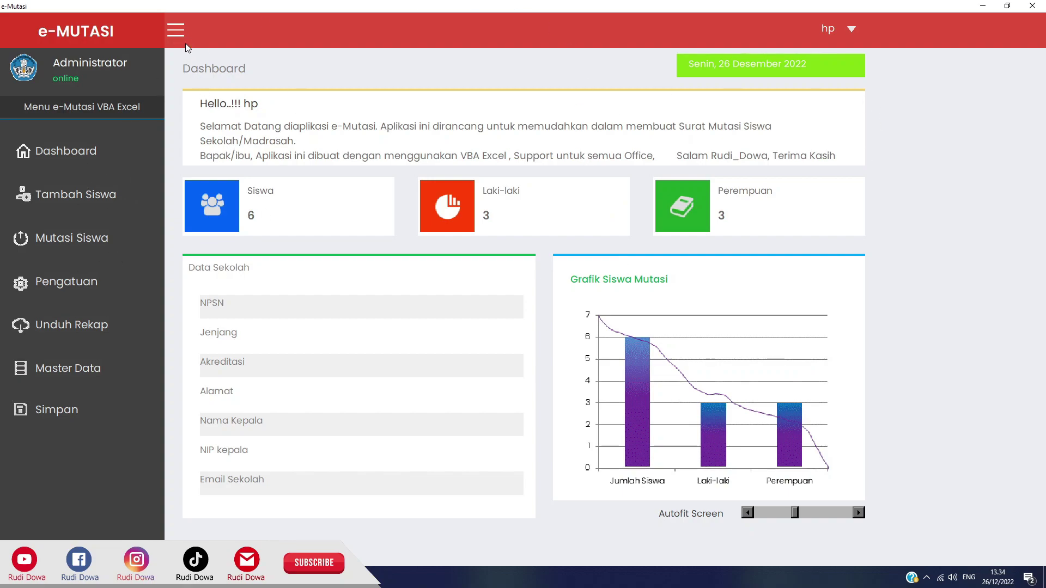
View and dismiss the How to Use instructions, cancel Tambah Siswa, and open Pengaturan
{"action": "left_click", "coordinate": [173, 31]}
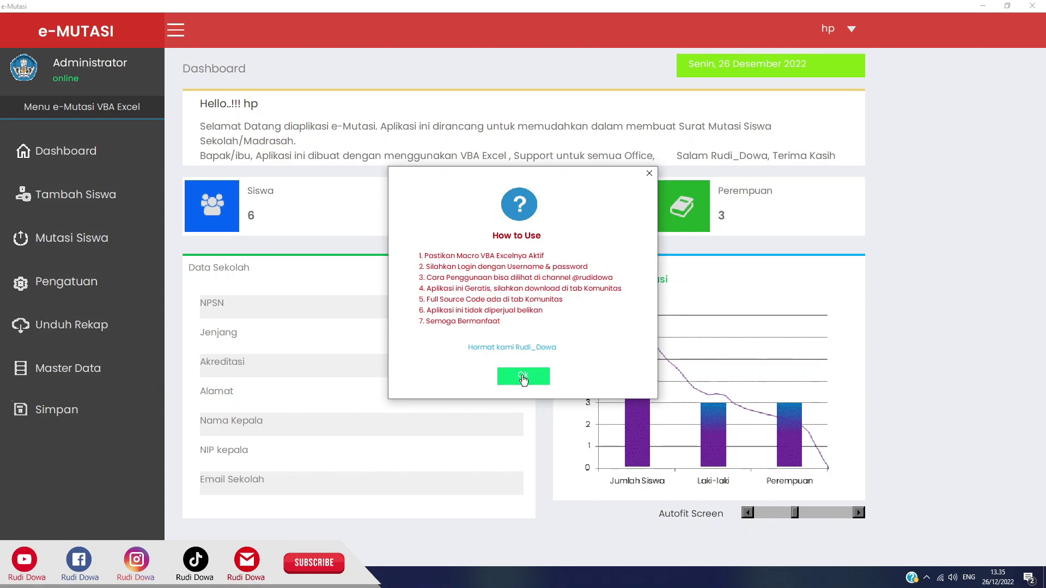
{"action": "left_click", "coordinate": [649, 174]}
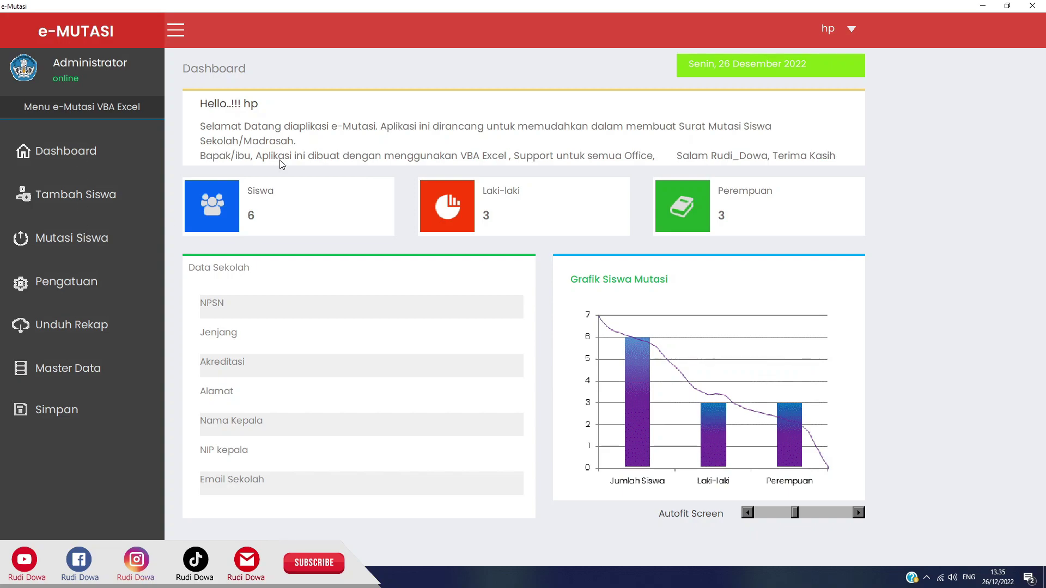
{"action": "left_click", "coordinate": [109, 194]}
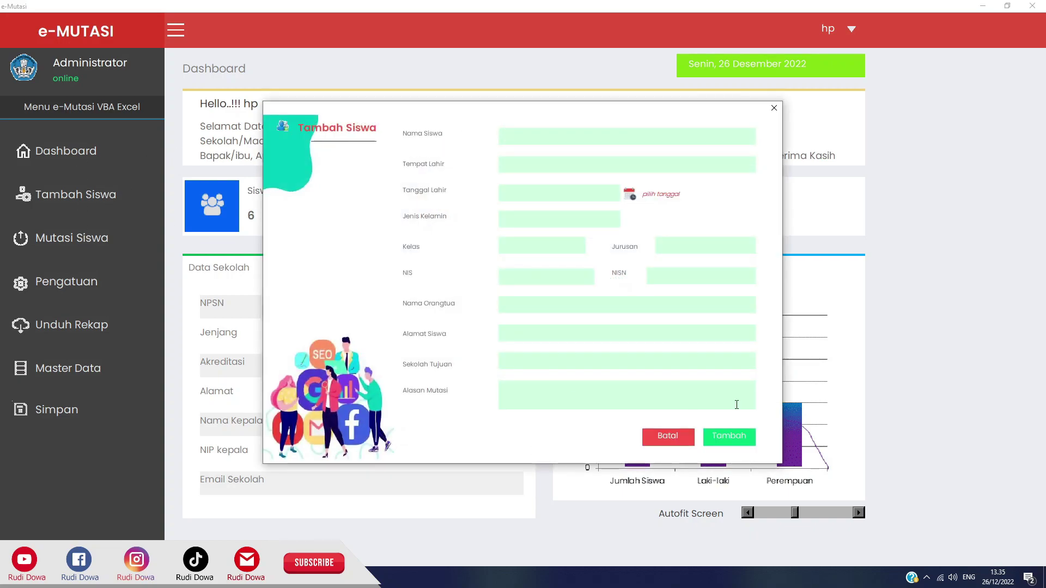
{"action": "left_click", "coordinate": [668, 435]}
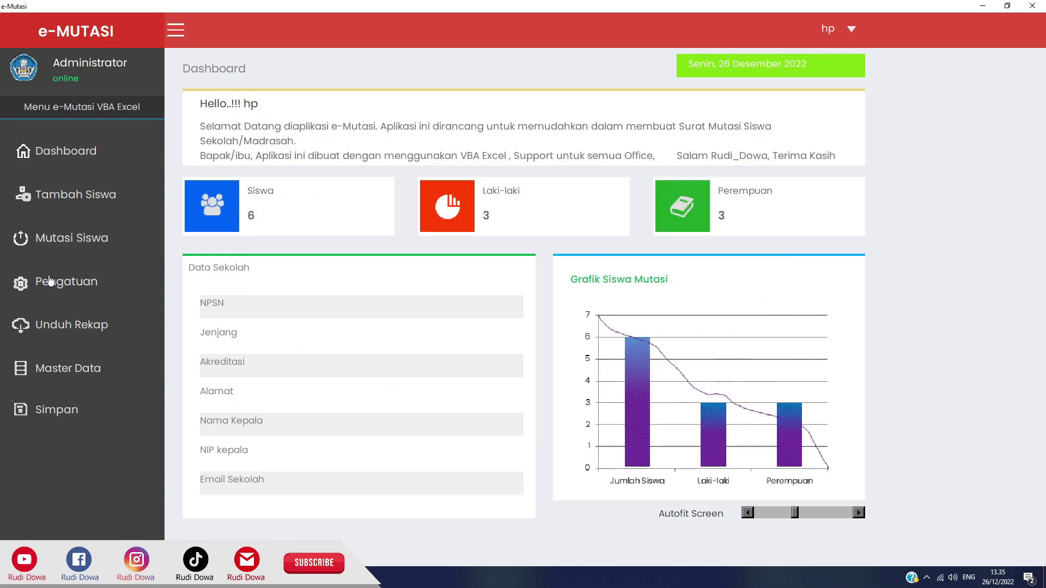
{"action": "left_click", "coordinate": [49, 280]}
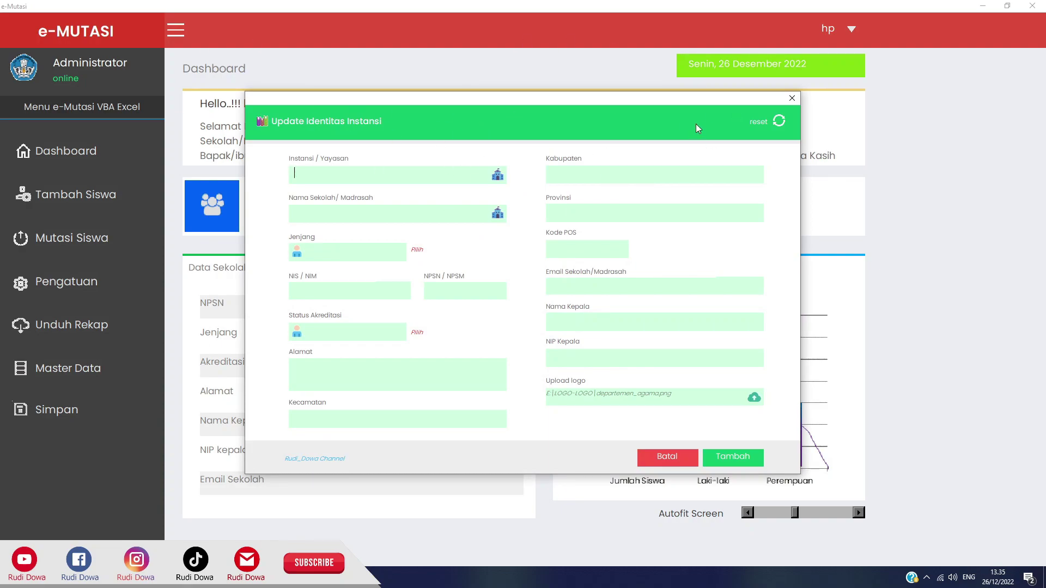
Type PEMERINTAH PROVINSI BANTEN in Instansi / Yayasan and SMA NEGERI 123 BANTEN as school name
{"action": "key", "text": "Caps_Lock"}
{"action": "key", "text": "Caps_Lock"}
{"action": "type", "text": "PEM"}
{"action": "type", "text": "ER"}
{"action": "type", "text": "INTAH"}
{"action": "type", "text": " PROVI"}
{"action": "type", "text": "NSI BANTEN"}
{"action": "left_click", "coordinate": [398, 211]}
{"action": "type", "text": "SMA "}
{"action": "type", "text": "NEGERI 12"}
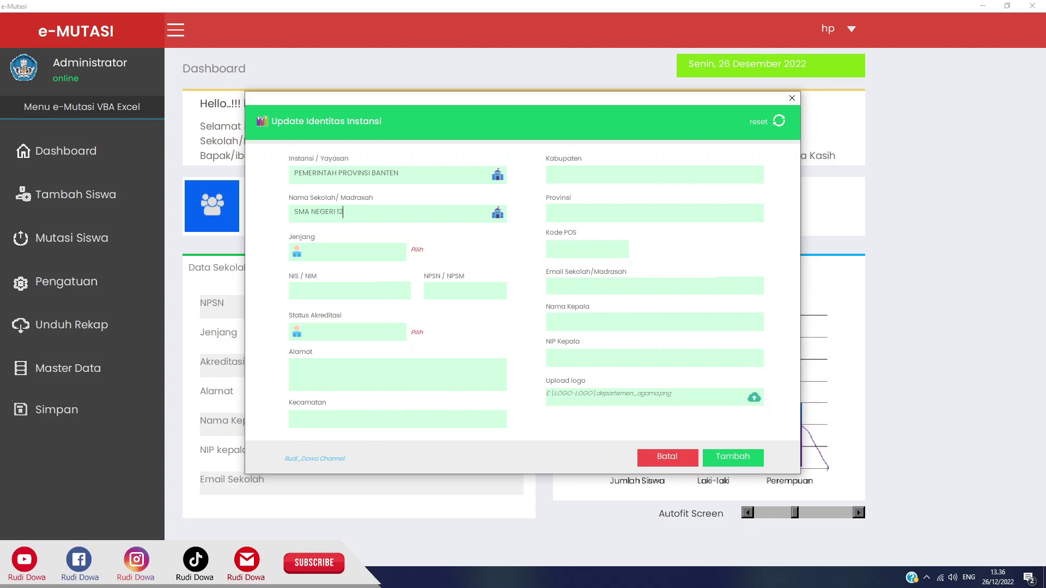
{"action": "type", "text": "3 BANTEN"}
Set level SMA, NIS 1122, NPSN 33445566 and accreditation status A
{"action": "left_click", "coordinate": [357, 255]}
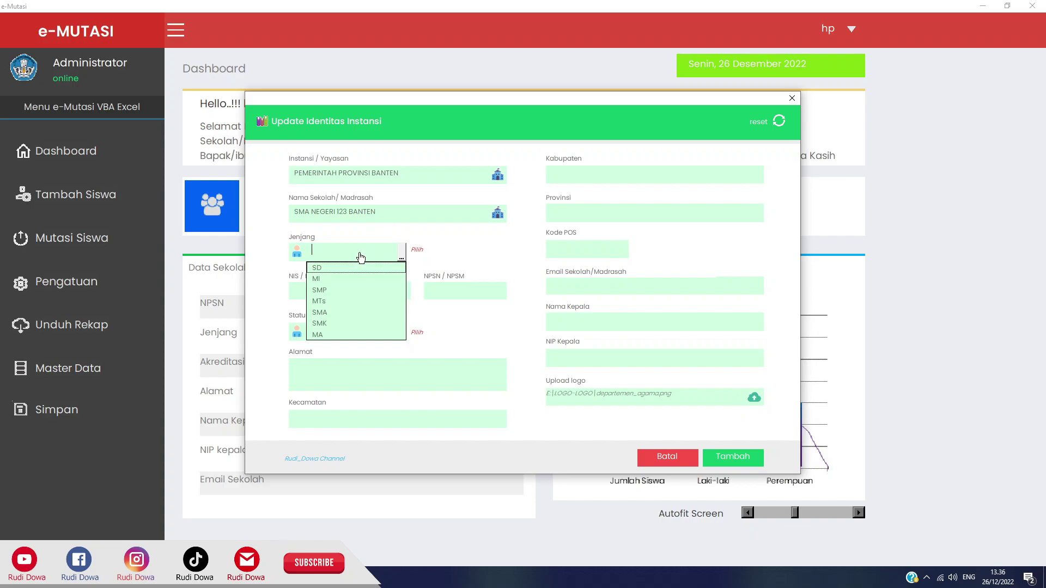
{"action": "left_click", "coordinate": [350, 313]}
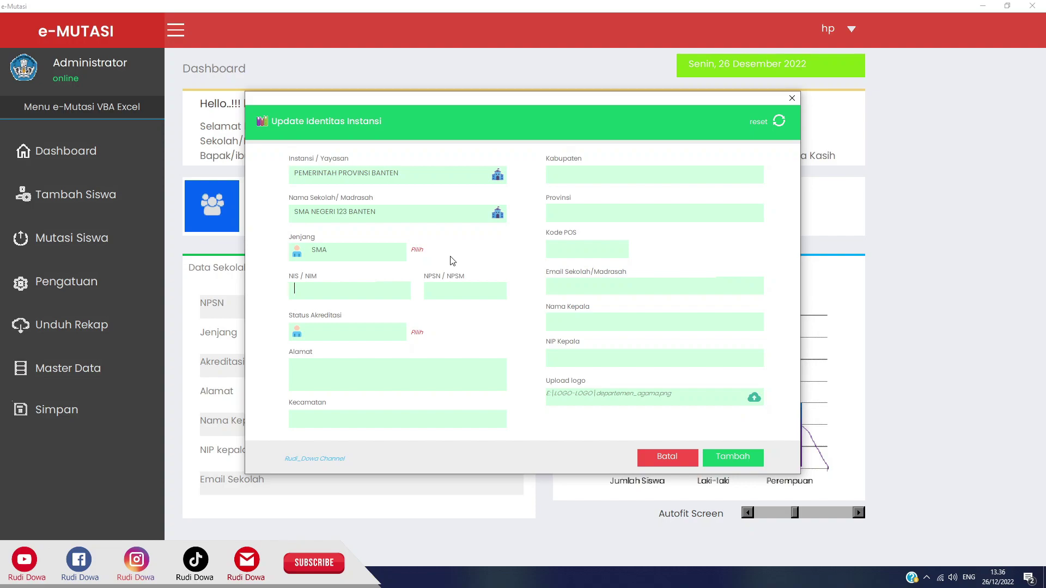
{"action": "type", "text": "11"}
{"action": "type", "text": "22"}
{"action": "left_click", "coordinate": [456, 289]}
{"action": "type", "text": "334"}
{"action": "type", "text": "45566"}
{"action": "left_click", "coordinate": [364, 333]}
{"action": "left_click", "coordinate": [359, 348]}
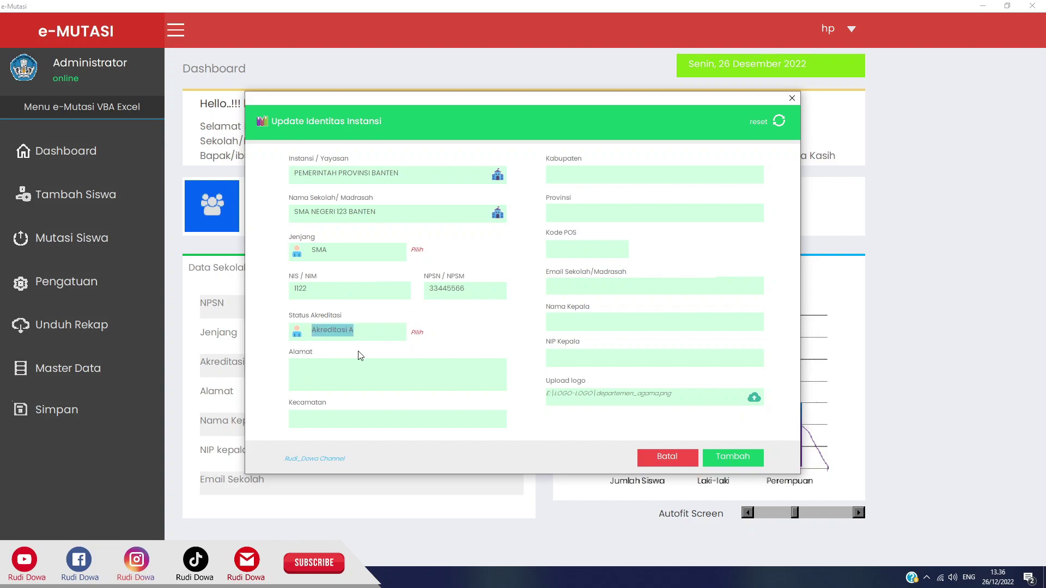
{"action": "key", "text": "Tab"}
{"action": "key", "text": "Caps_Lock"}
{"action": "key", "text": "Caps_Lock"}
{"action": "type", "text": "jl"}
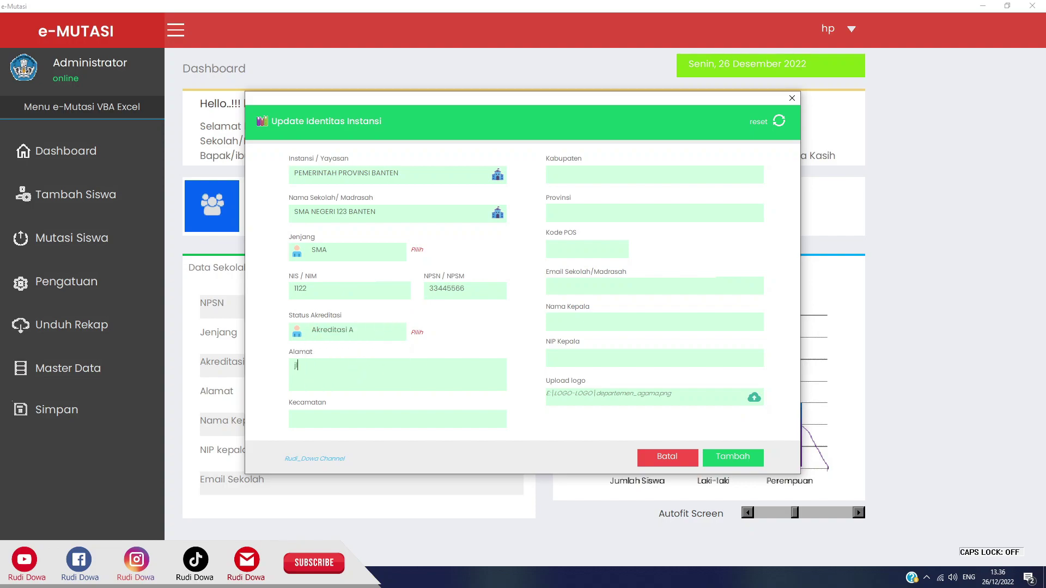
{"action": "type", "text": "."}
{"action": "type", "text": " banten lama N"}
{"action": "type", "text": "o.02"}
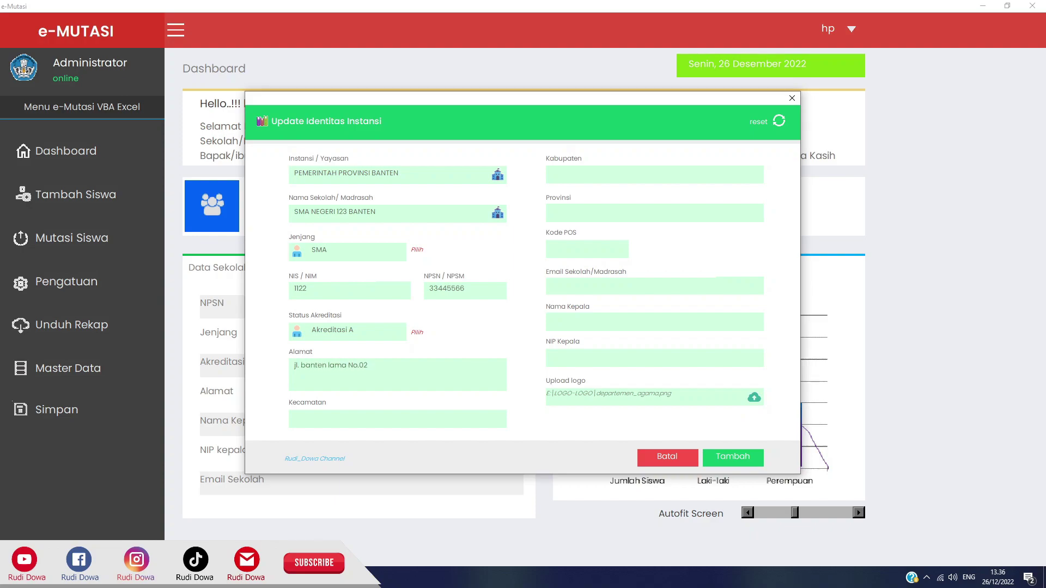
{"action": "type", "text": " Ds."}
{"action": "type", "text": " banten"}
{"action": "left_click", "coordinate": [443, 420]}
{"action": "key", "text": "Caps_Lock"}
{"action": "type", "text": "Pont"}
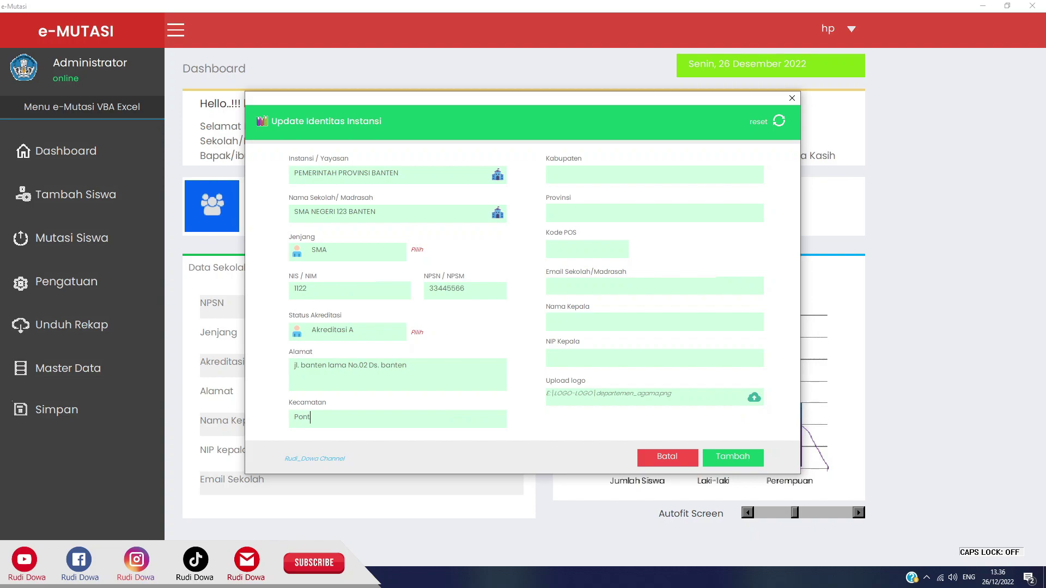
{"action": "type", "text": "ang"}
{"action": "type", "text": "Serang"}
{"action": "type", "text": "Ban"}
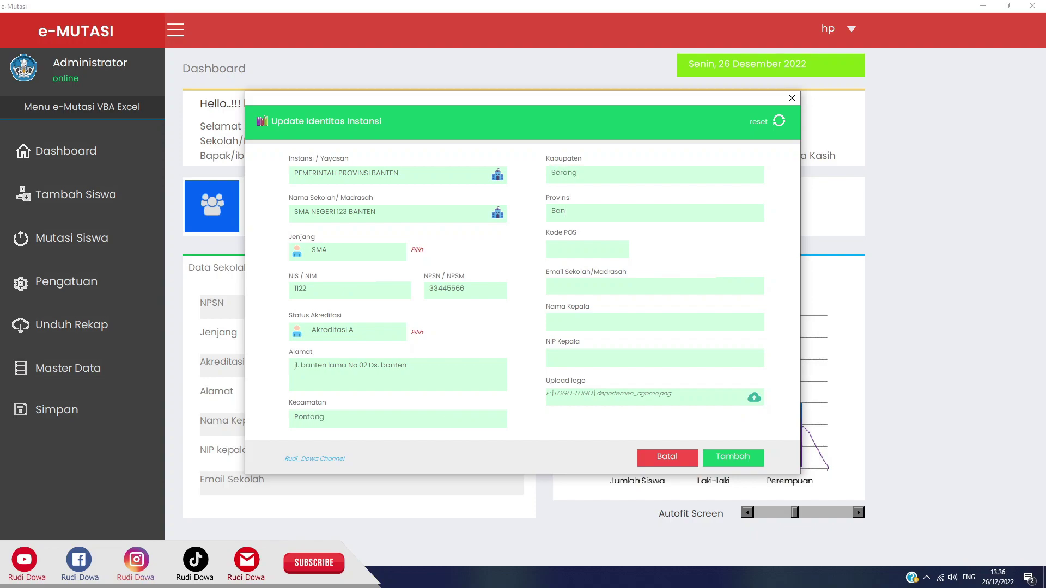
{"action": "type", "text": "ten"}
{"action": "left_click", "coordinate": [608, 246]}
{"action": "type", "text": "11"}
{"action": "type", "text": "771"}
Fill in the school e-mail address and the principal's name and NIP
{"action": "left_click", "coordinate": [580, 287]}
{"action": "left_click", "coordinate": [570, 320]}
{"action": "key", "text": "Caps_Lock"}
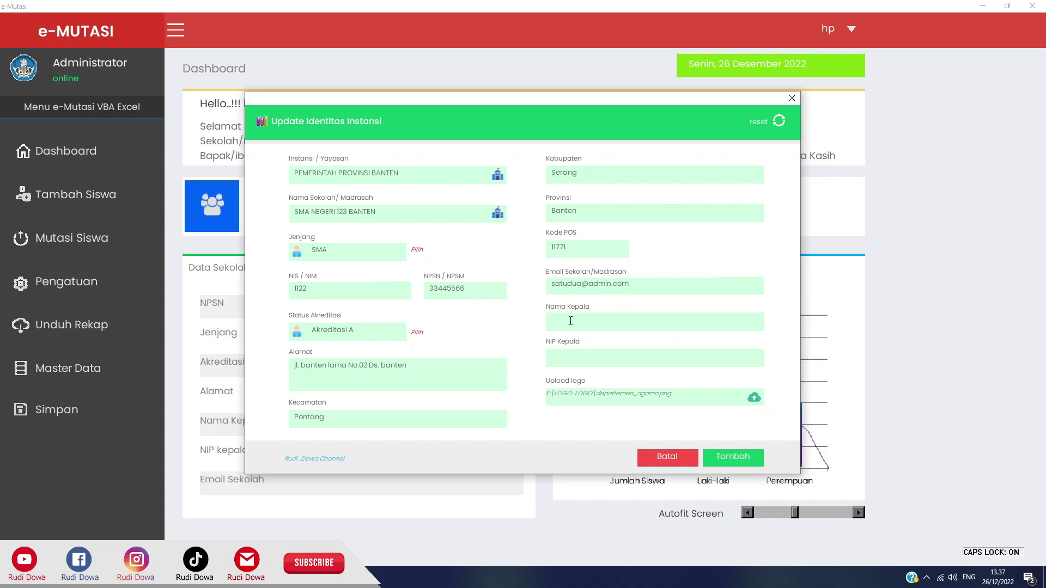
{"action": "key", "text": "Caps_Lock"}
{"action": "type", "text": "2"}
{"action": "type", "text": "345678"}
Save the SMA NEGERI 123 BANTEN identity with Tambah and dismiss the success message
{"action": "left_click", "coordinate": [740, 463]}
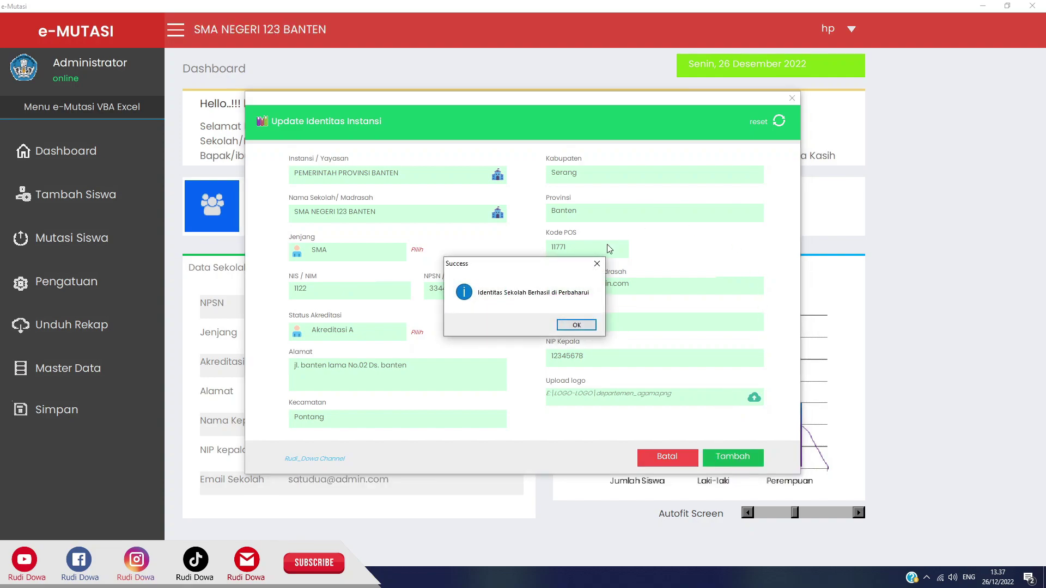
{"action": "left_click", "coordinate": [577, 326]}
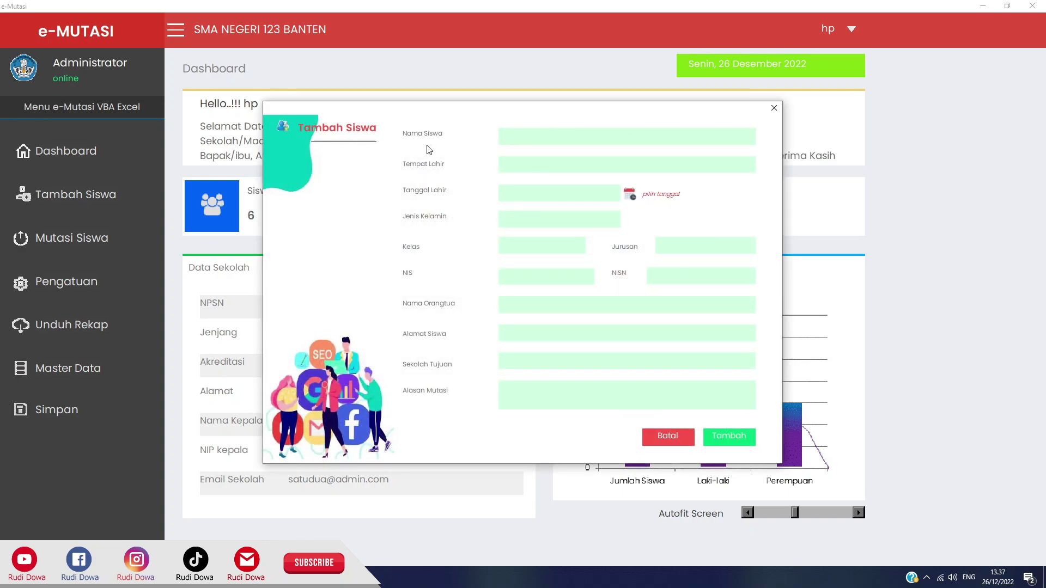
Enter the student's name and birthplace Sulawesi Utara
{"action": "key", "text": "Caps_Lock"}
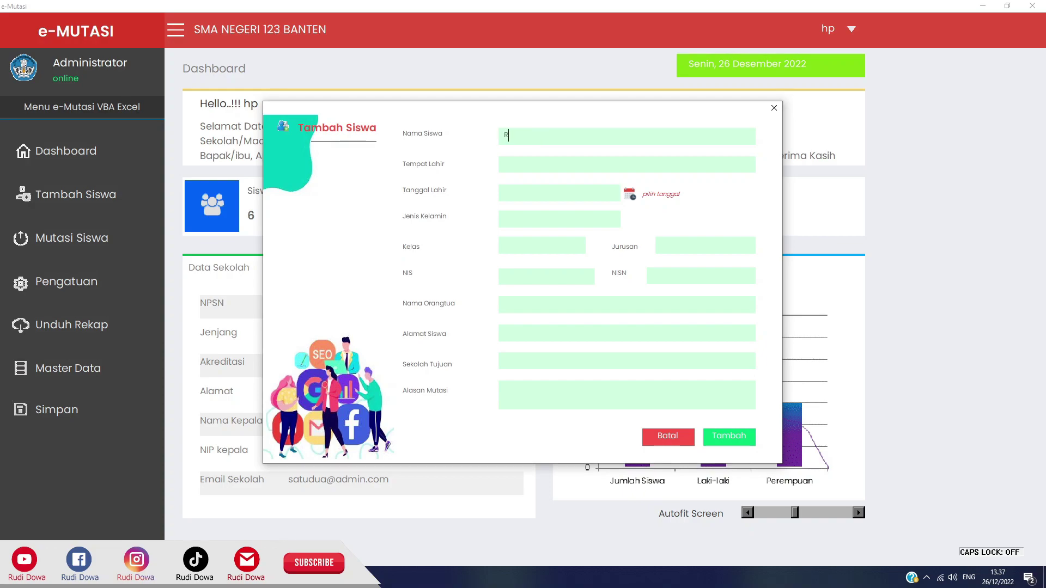
{"action": "type", "text": "OWA"}
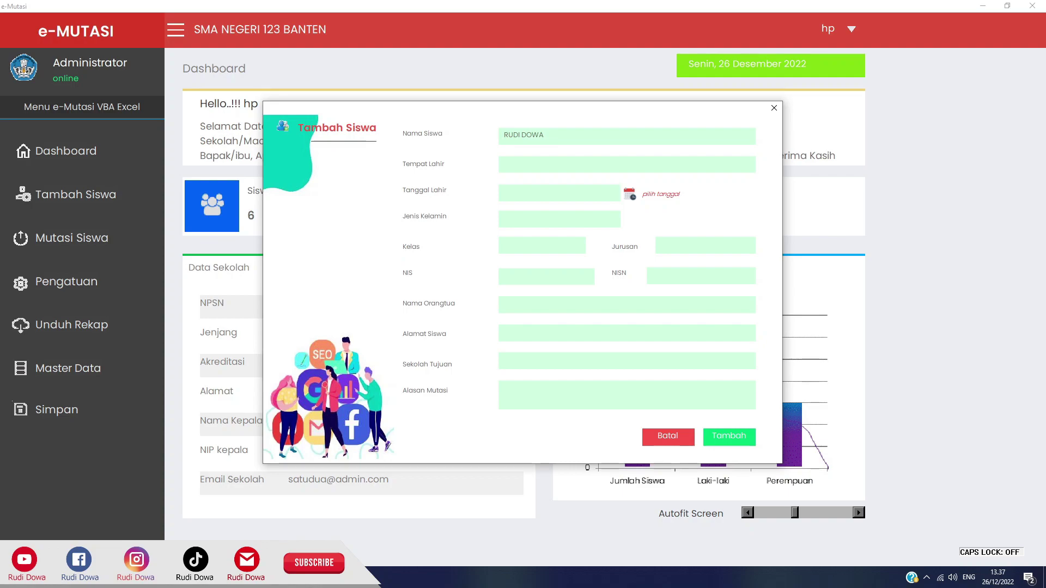
{"action": "type", "text": " CHANNEL"}
{"action": "key", "text": "Caps_Lock"}
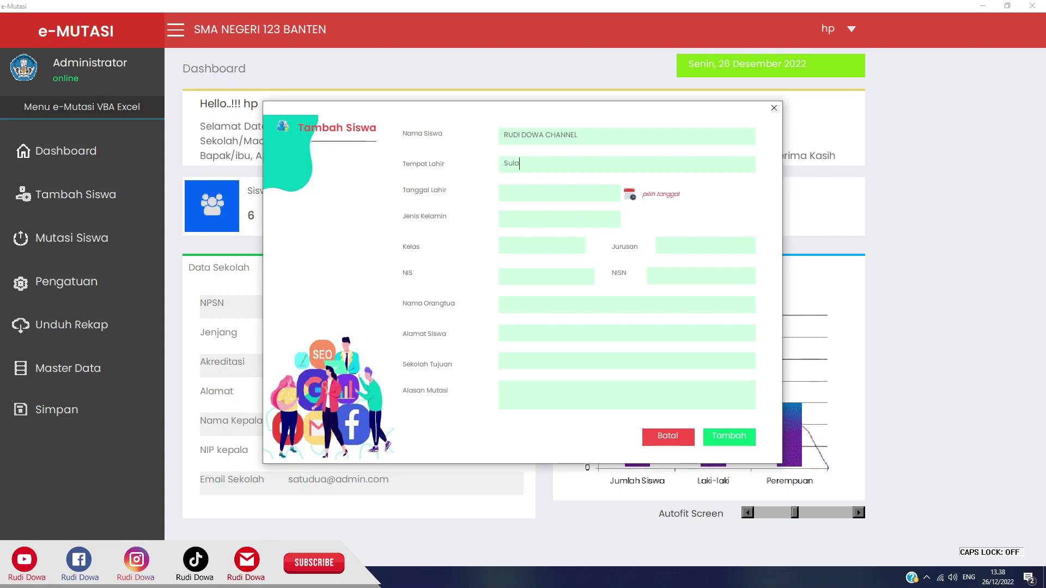
{"action": "type", "text": "wesi Utara"}
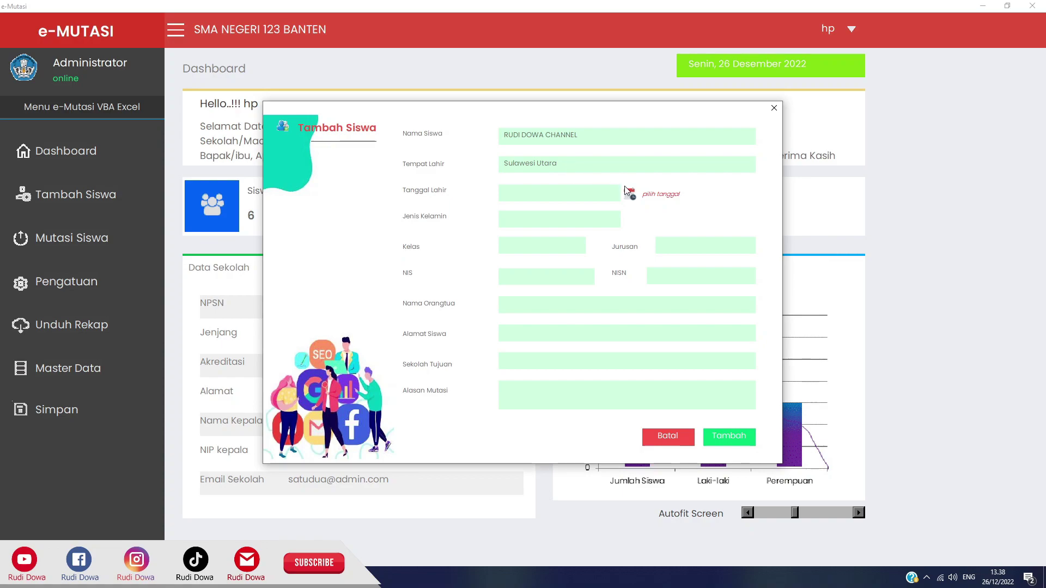
{"action": "left_click", "coordinate": [516, 213]}
Pick 28 Desember 2022 as the birth date in the date picker
{"action": "left_click", "coordinate": [629, 195]}
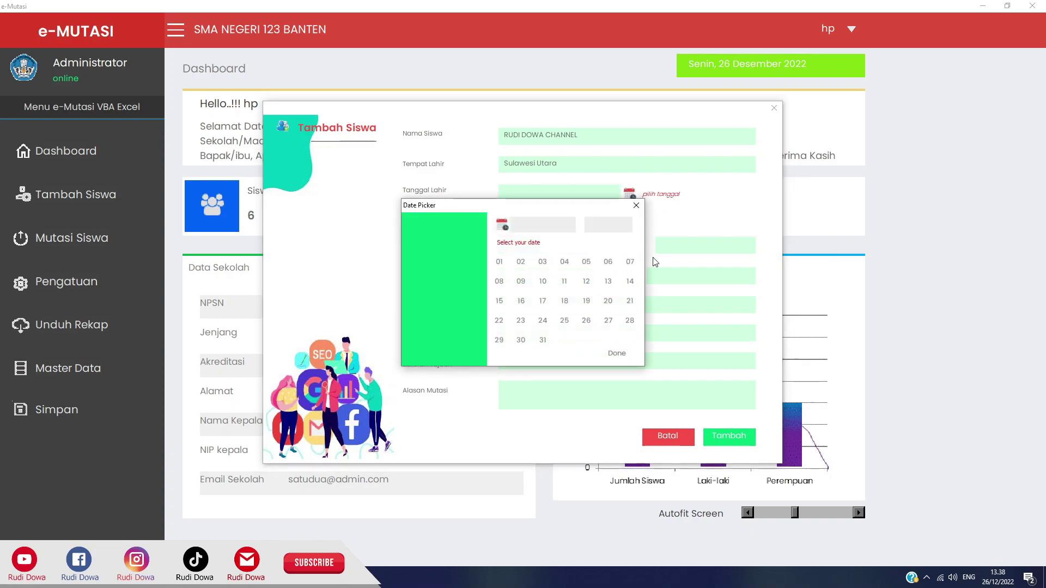
{"action": "left_click", "coordinate": [628, 225]}
{"action": "left_click_drag", "start_coordinate": [631, 253], "coordinate": [635, 339]}
{"action": "left_click", "coordinate": [621, 338]}
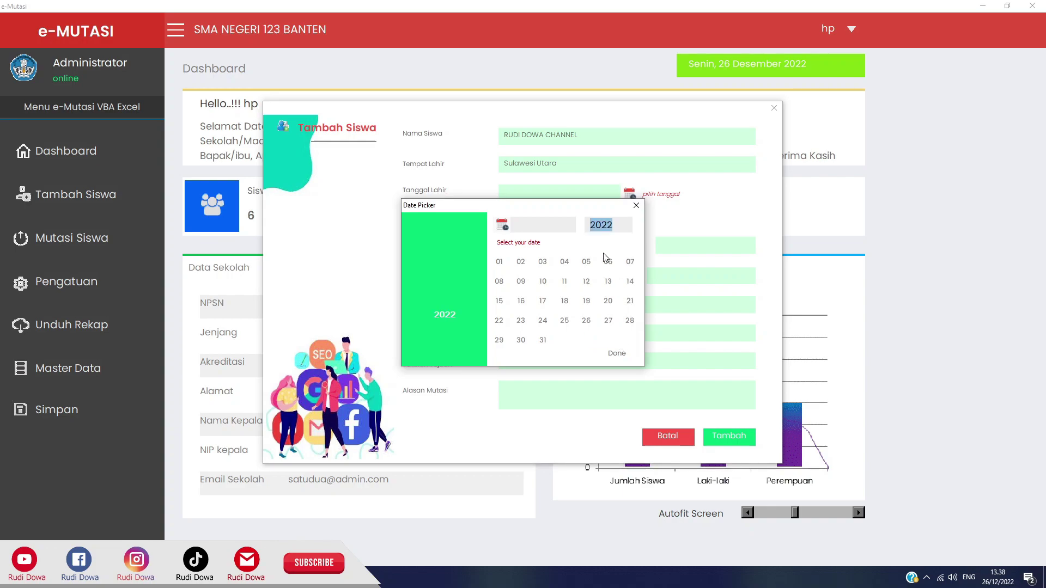
{"action": "left_click", "coordinate": [545, 225]}
{"action": "left_click_drag", "start_coordinate": [571, 261], "coordinate": [574, 312]}
{"action": "left_click", "coordinate": [560, 329]}
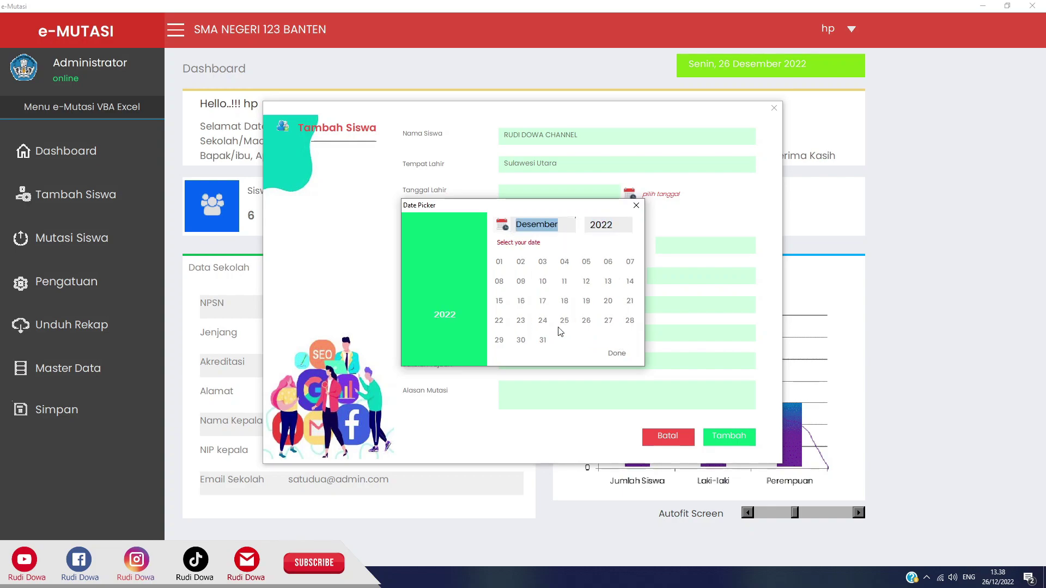
{"action": "left_click", "coordinate": [629, 321]}
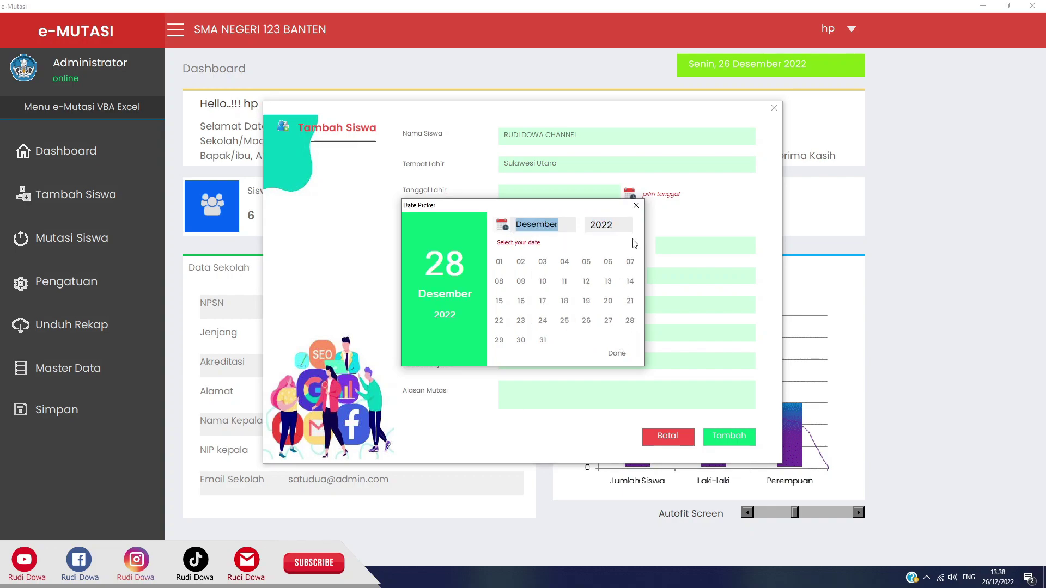
{"action": "left_click", "coordinate": [615, 352]}
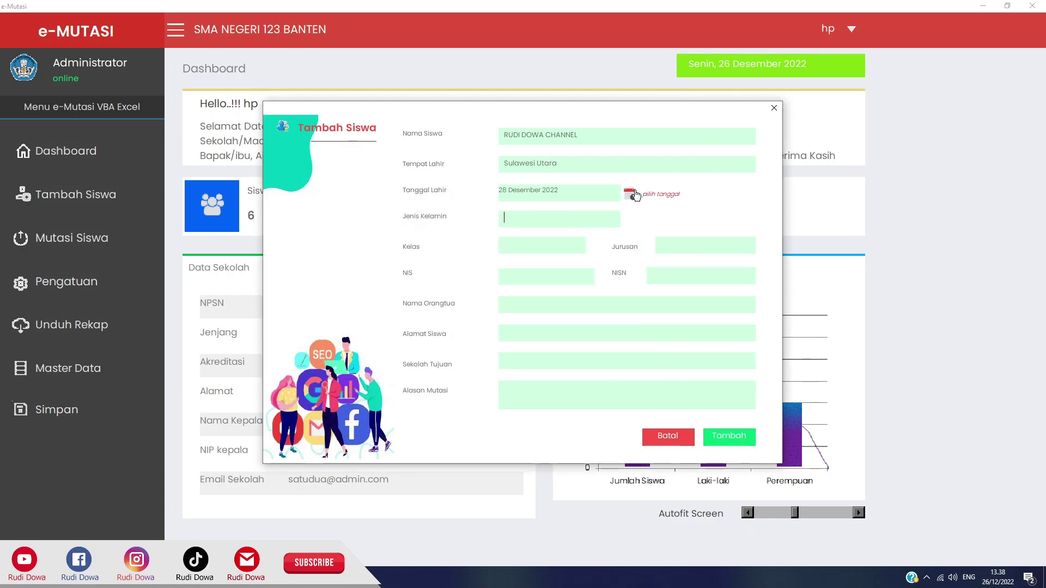
Reopen the birth-date picker and close it without changes
{"action": "left_click", "coordinate": [631, 195]}
{"action": "left_click", "coordinate": [616, 223]}
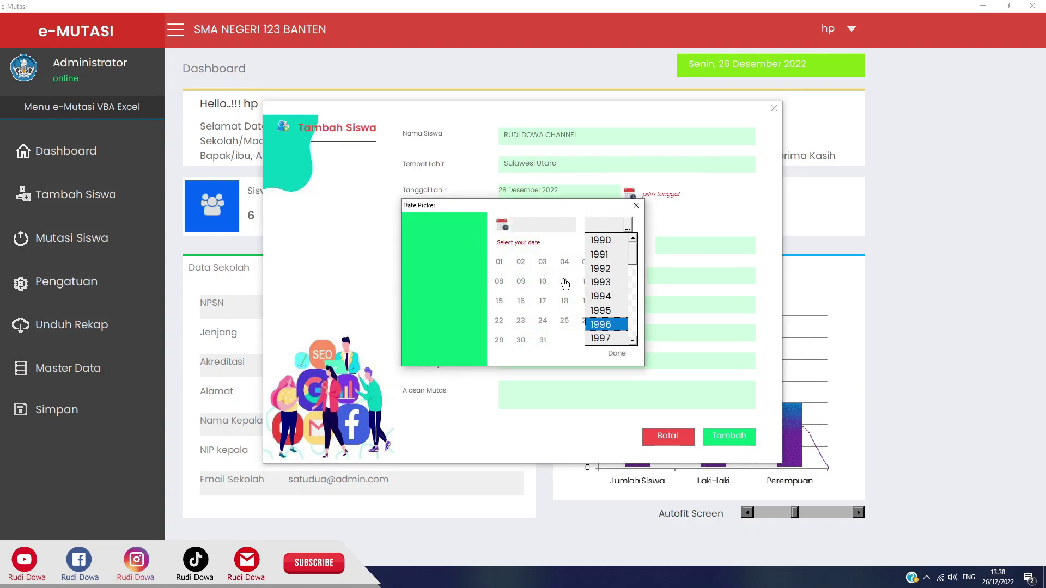
{"action": "left_click", "coordinate": [538, 223]}
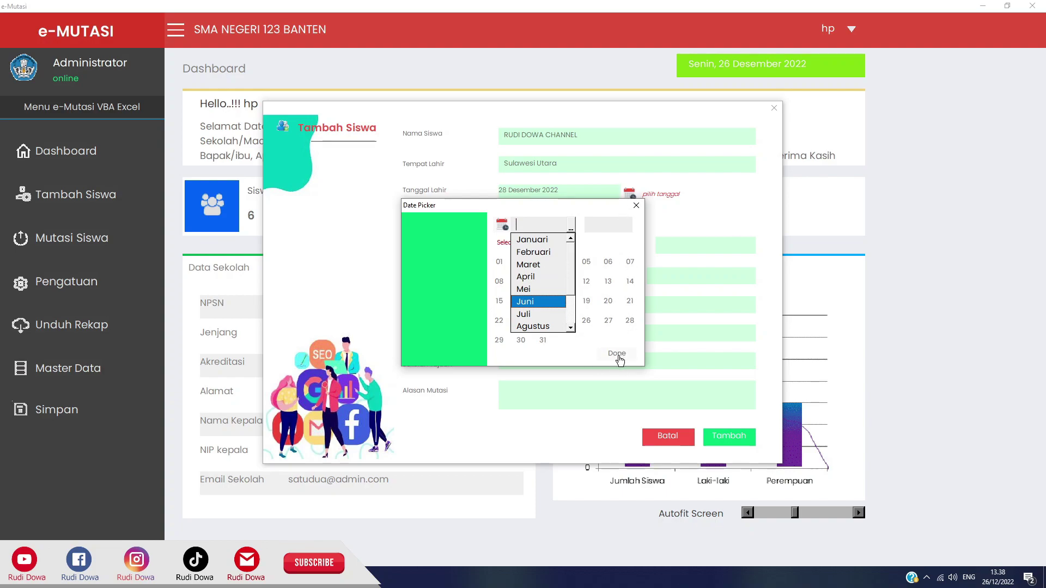
{"action": "left_click", "coordinate": [635, 205]}
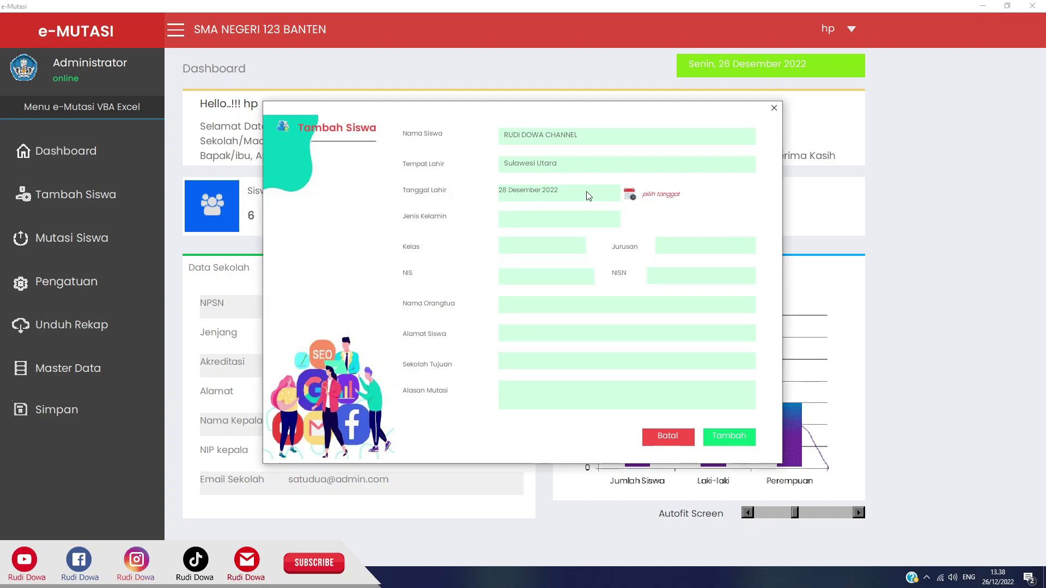
Set the student's gender to Laki-laki, class XI (Sebelas) and major BAHASA
{"action": "left_click", "coordinate": [542, 218]}
{"action": "left_click", "coordinate": [547, 233]}
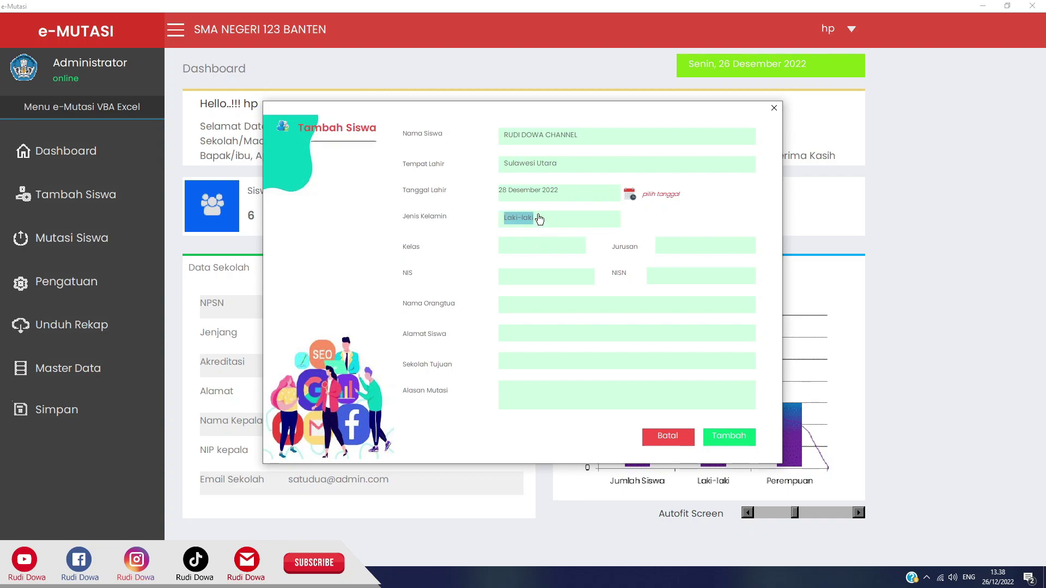
{"action": "left_click", "coordinate": [541, 246]}
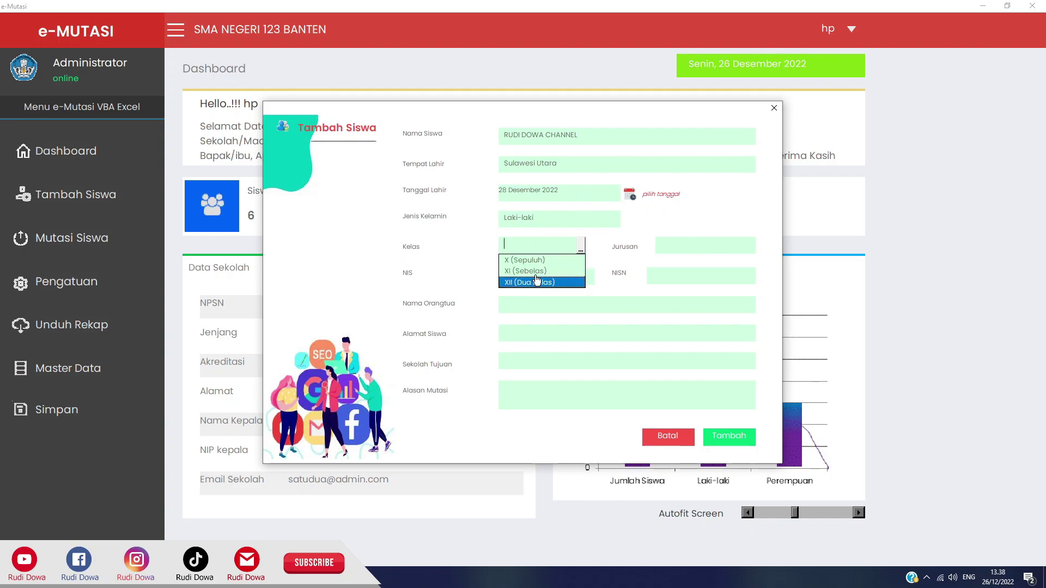
{"action": "left_click", "coordinate": [537, 272]}
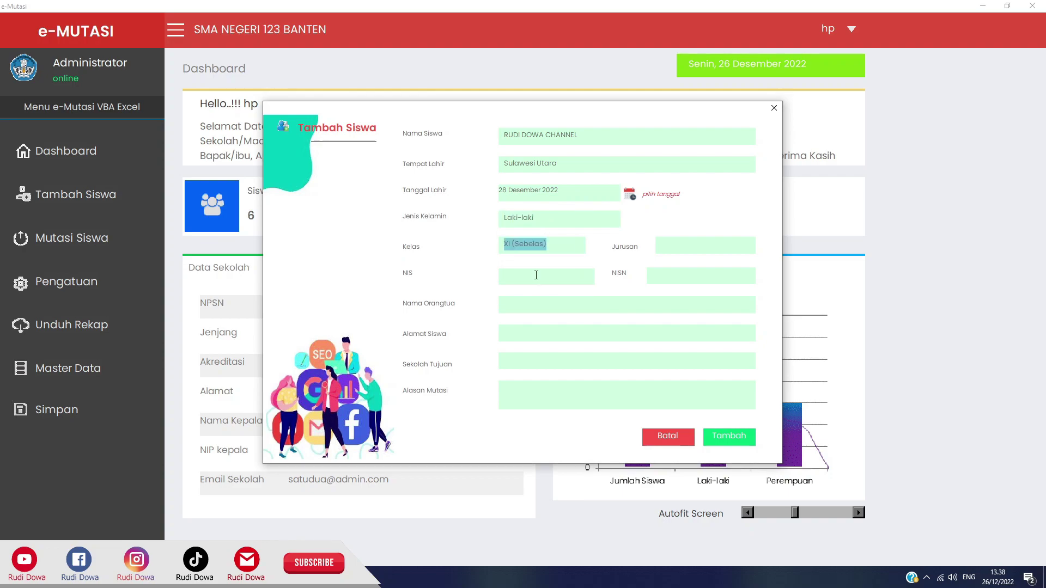
{"action": "left_click", "coordinate": [714, 251]}
{"action": "left_click", "coordinate": [708, 277]}
Enter NIS/NISN 123, parent's name, address, destination MA NEGERI 123 and the transfer reason
{"action": "left_click", "coordinate": [554, 277]}
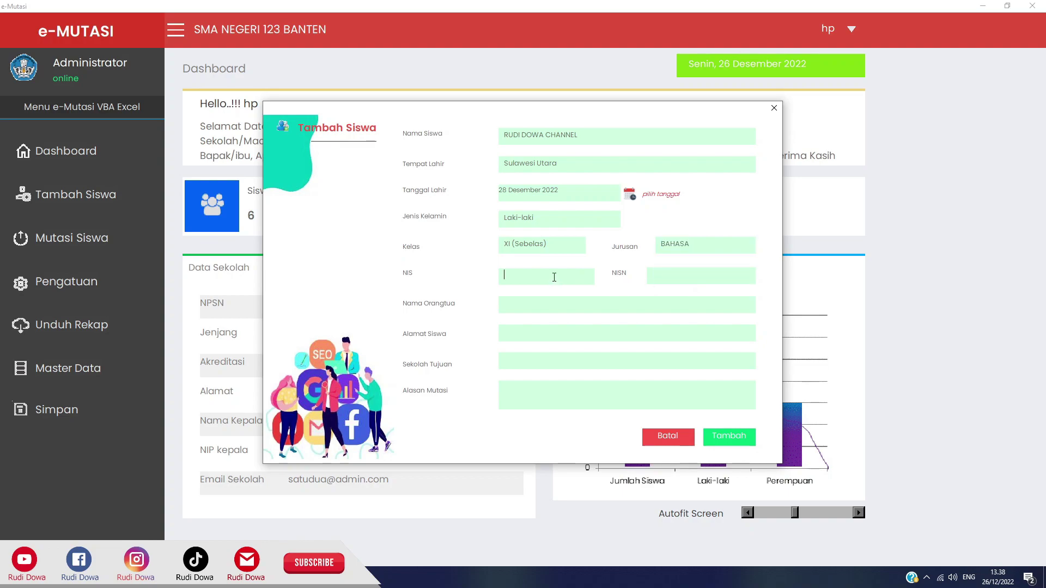
{"action": "key", "text": "Caps_Lock"}
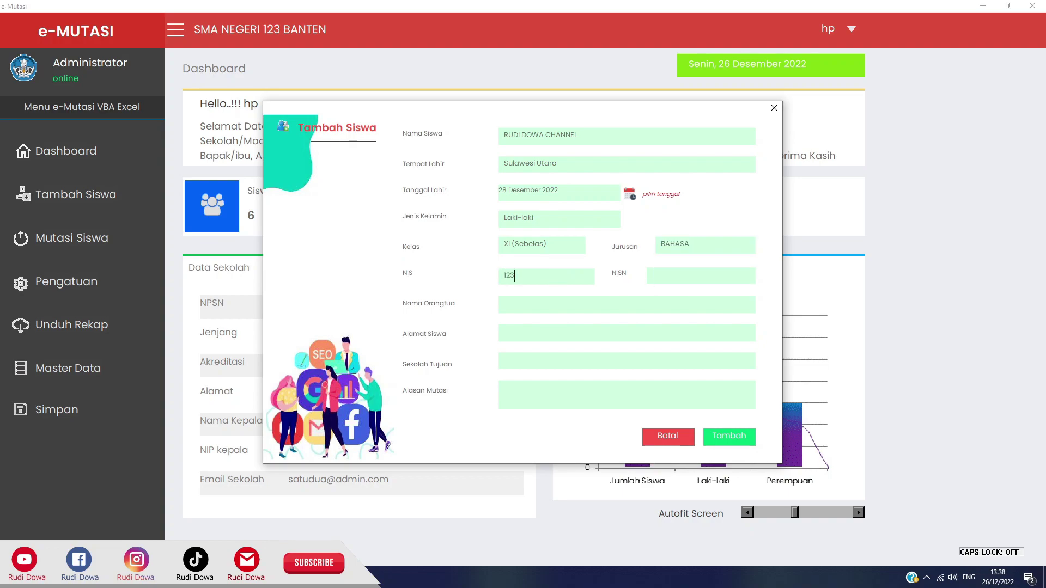
{"action": "left_click", "coordinate": [670, 280]}
{"action": "type", "text": "123"}
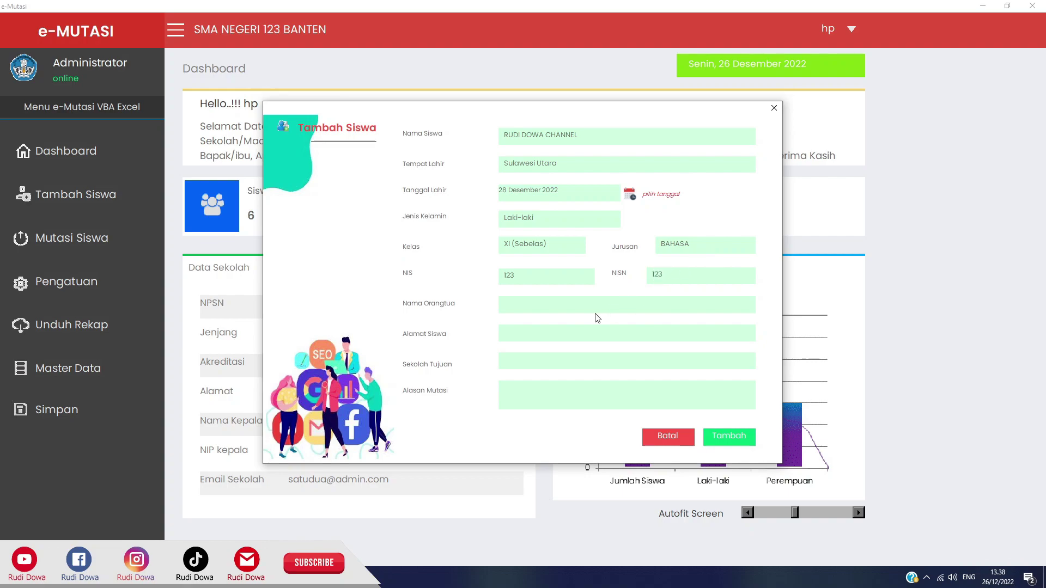
{"action": "left_click", "coordinate": [584, 305]}
{"action": "key", "text": "Caps_Lock"}
{"action": "key", "text": "Caps_Lock"}
{"action": "key", "text": "Caps_Lock"}
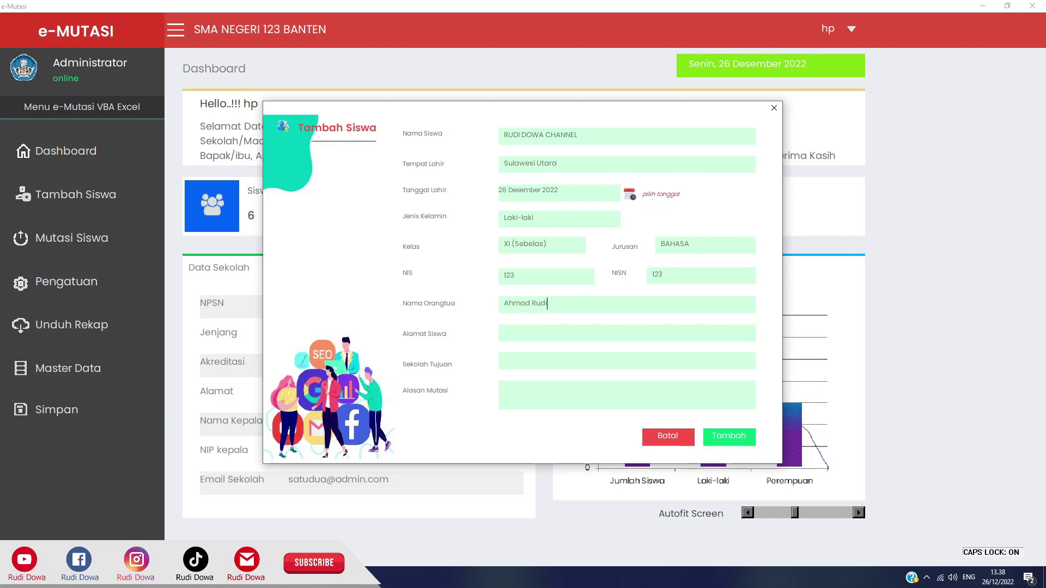
{"action": "key", "text": "Caps_Lock"}
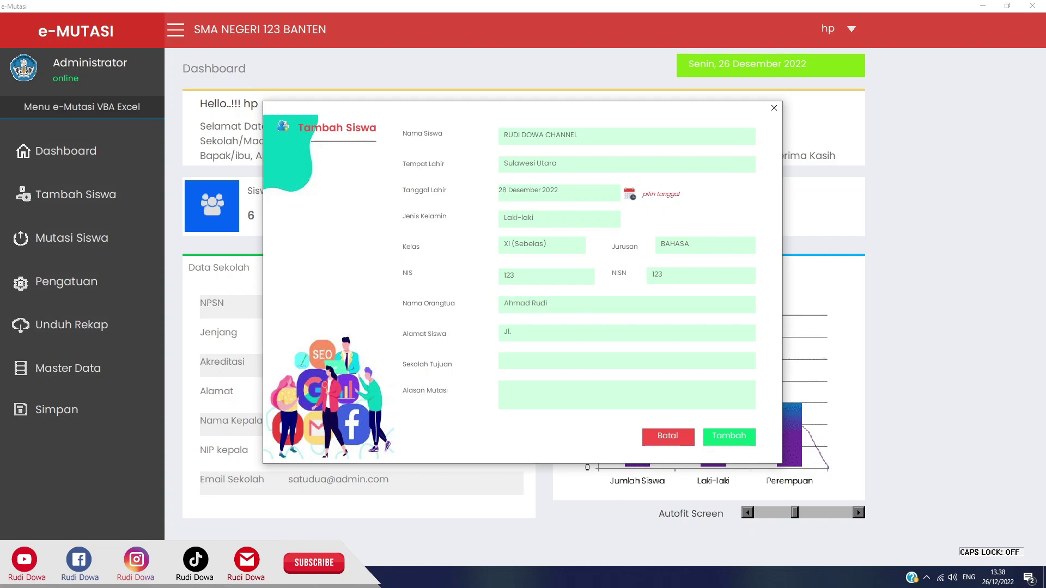
{"action": "type", "text": "pur Bersih war"}
{"action": "type", "text": "na Putih"}
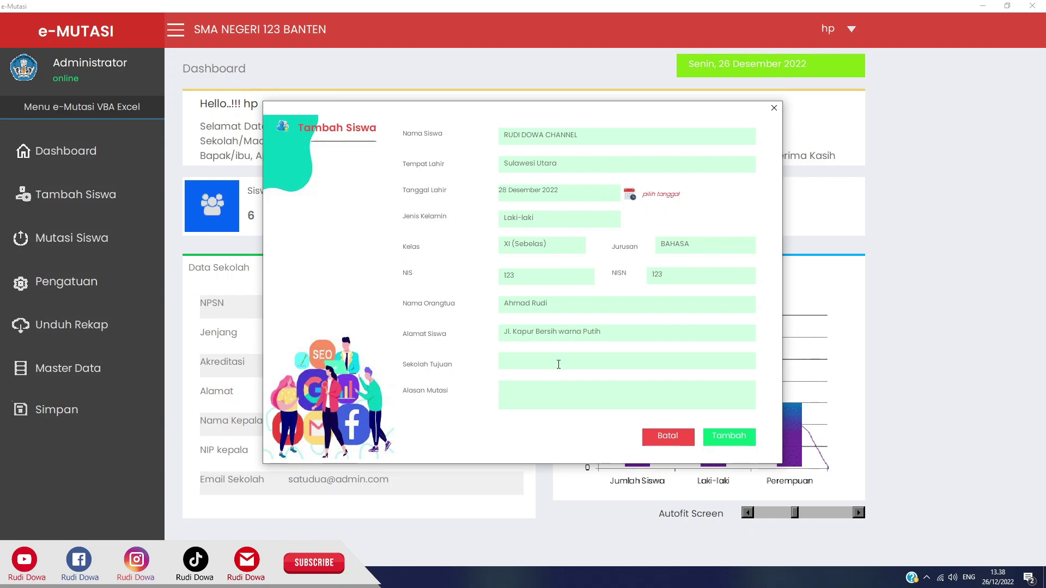
{"action": "key", "text": "Caps_Lock"}
{"action": "type", "text": "MA "}
{"action": "type", "text": "NEGERI 1"}
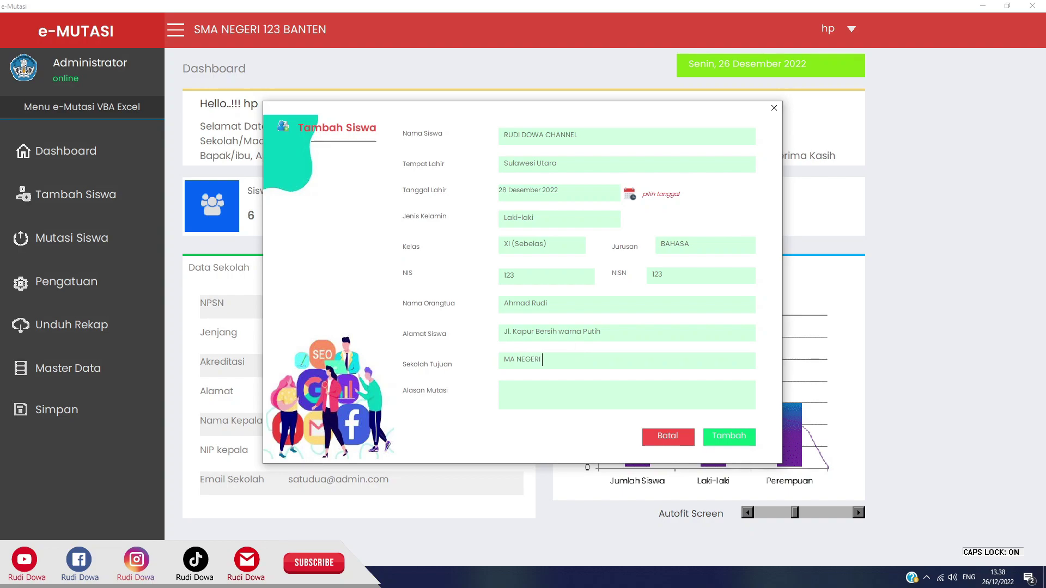
{"action": "type", "text": "23 BANTEN"}
{"action": "left_click", "coordinate": [555, 395]}
{"action": "key", "text": "Caps_Lock"}
{"action": "type", "text": "K"}
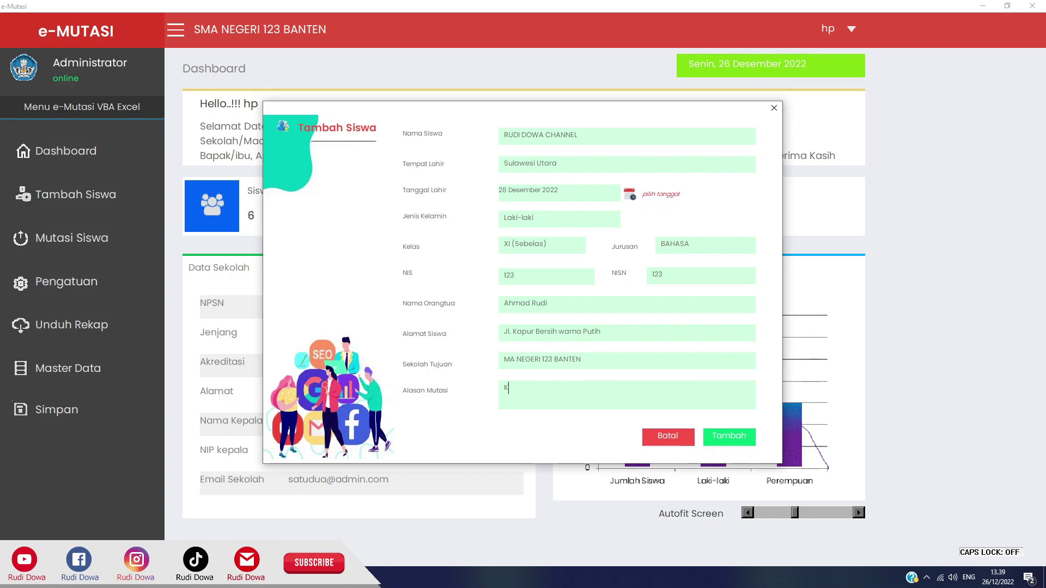
{"action": "type", "text": "na Jarak Ter"}
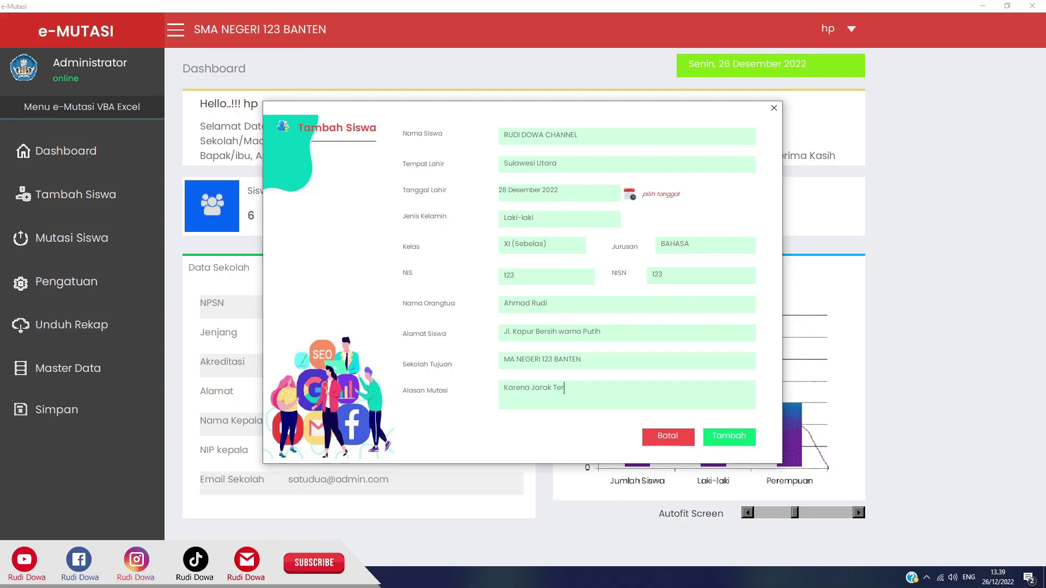
{"action": "type", "text": "lalu Jauh"}
Add the student, then preview the new student's Surat Keterangan Pindah via Mutasi Siswa
{"action": "left_click", "coordinate": [728, 438]}
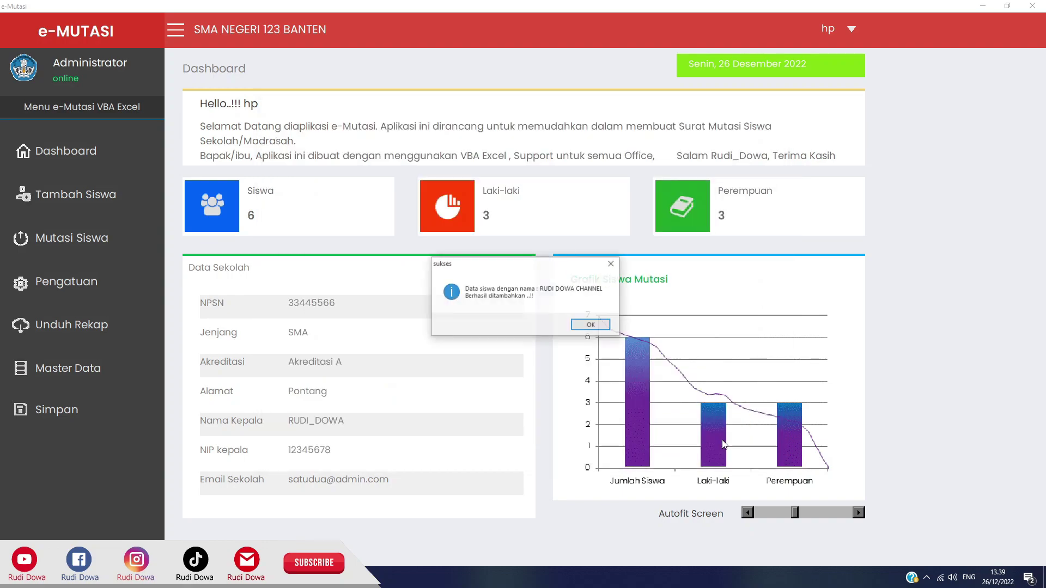
{"action": "left_click", "coordinate": [591, 324]}
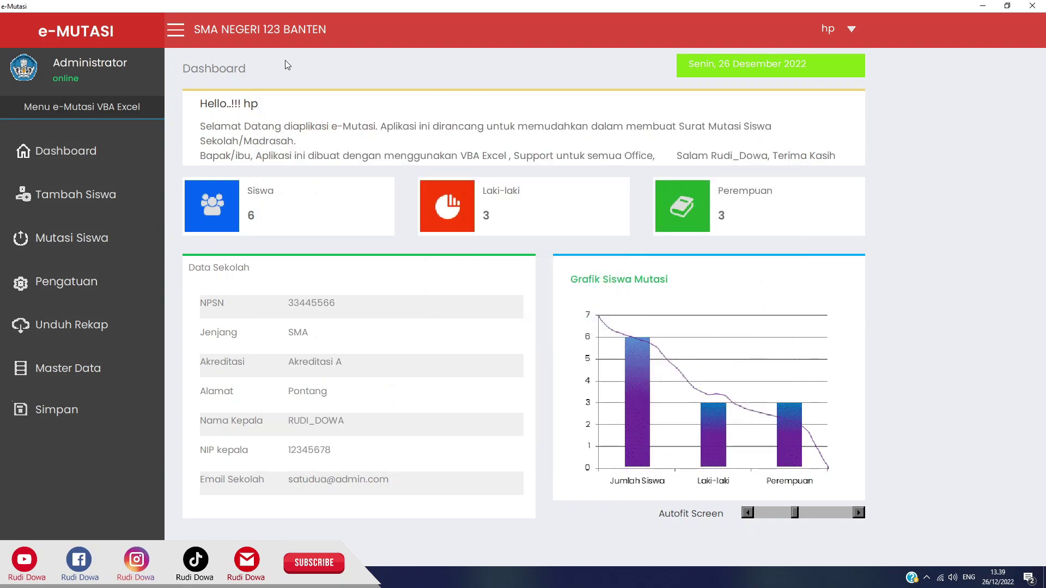
{"action": "left_click", "coordinate": [76, 249]}
{"action": "left_click", "coordinate": [463, 282]}
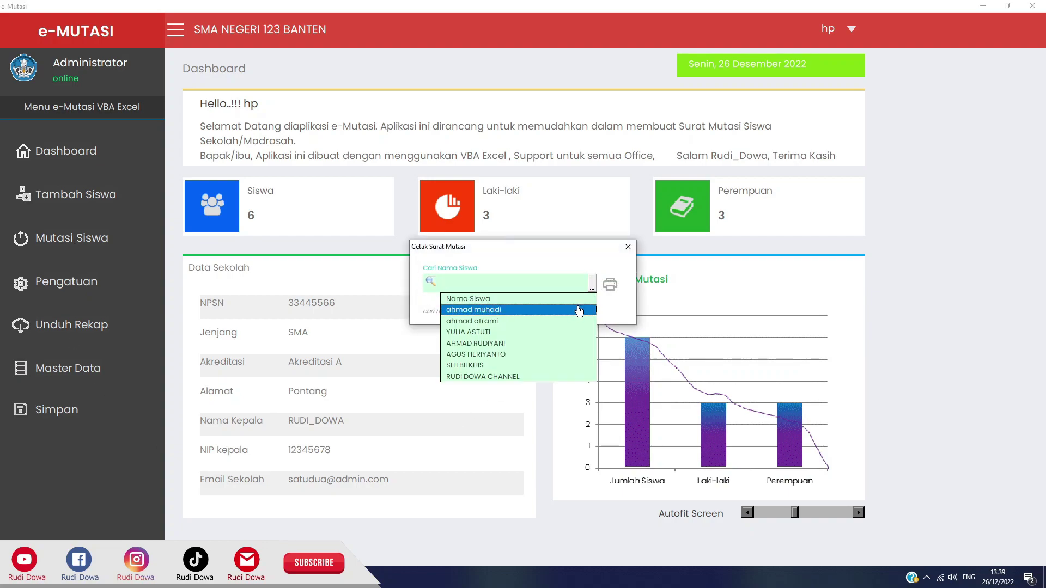
{"action": "left_click", "coordinate": [489, 379]}
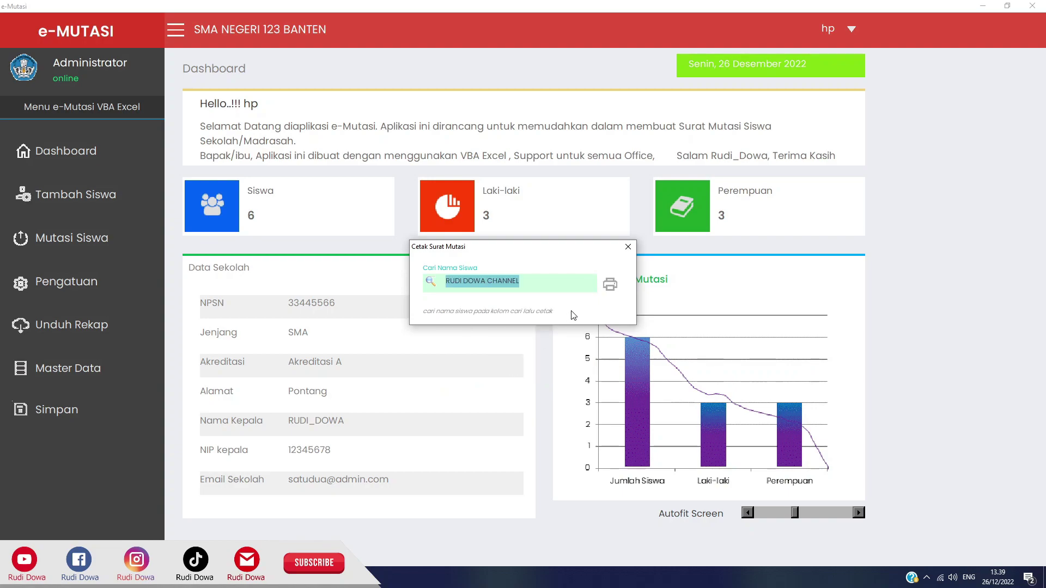
{"action": "left_click", "coordinate": [610, 285]}
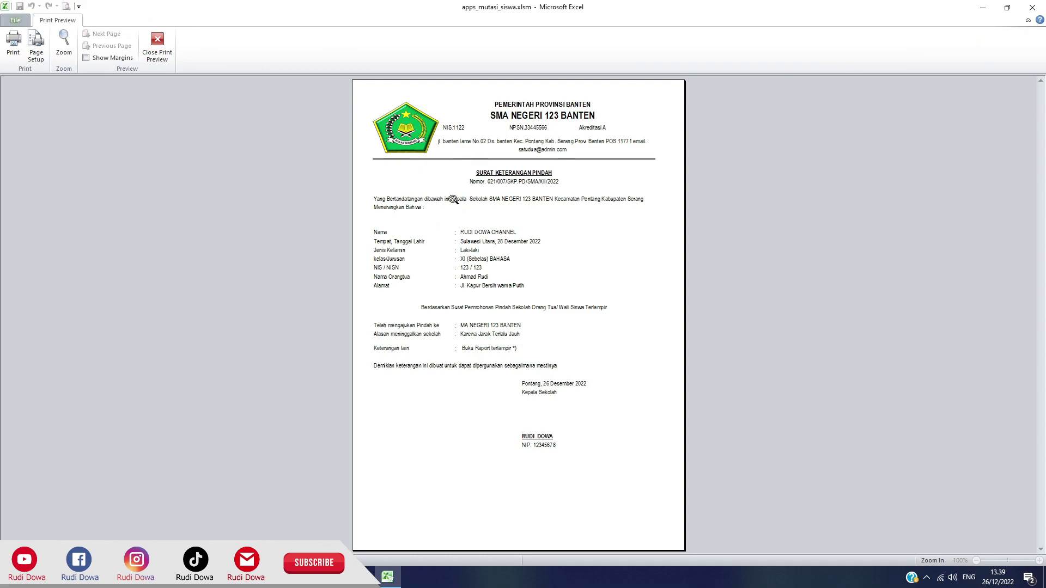
Zoom the Surat Keterangan Pindah preview to full size and scroll through the whole letter
{"action": "left_click", "coordinate": [561, 213]}
{"action": "scroll", "coordinate": [567, 228], "scroll_direction": "up", "scroll_amount": 2}
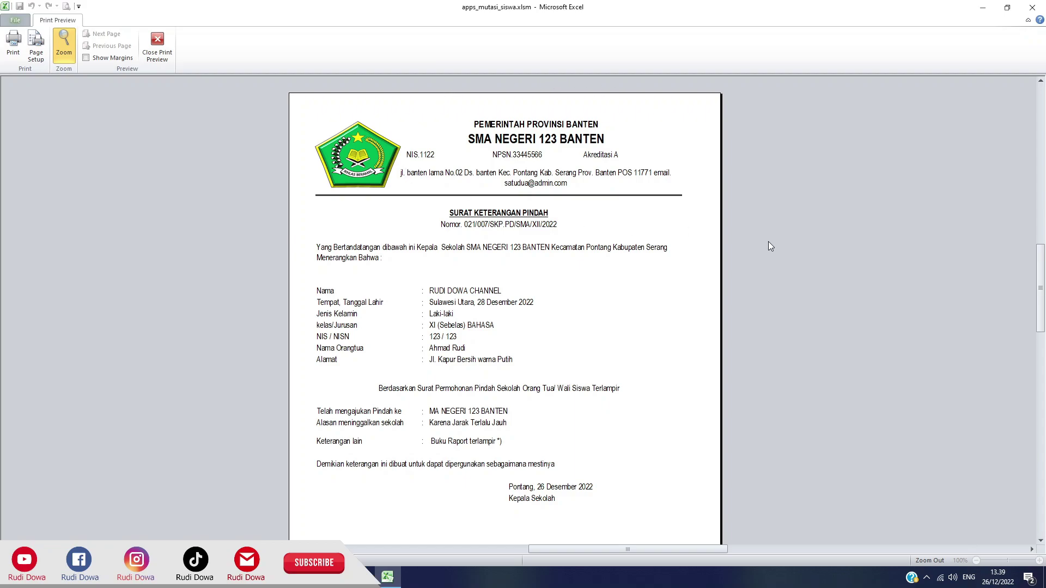
{"action": "scroll", "coordinate": [600, 280], "scroll_direction": "down", "scroll_amount": 1}
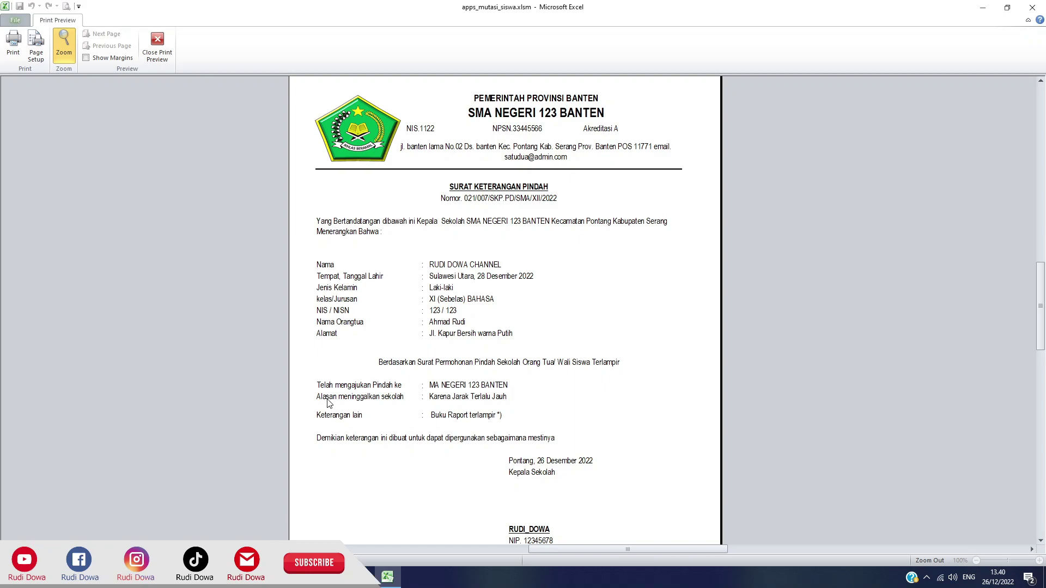
{"action": "scroll", "coordinate": [499, 424], "scroll_direction": "down", "scroll_amount": 1}
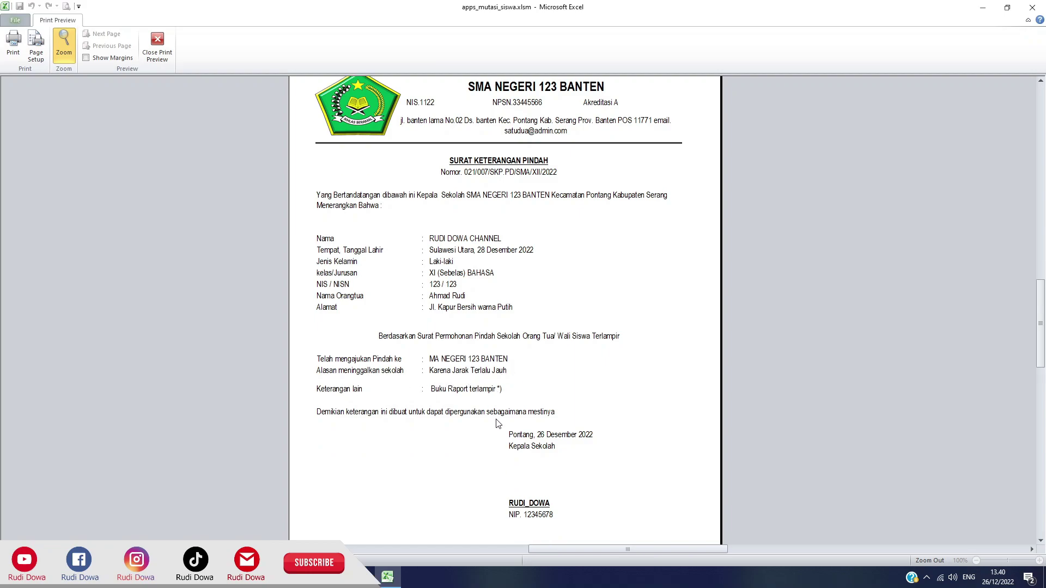
{"action": "scroll", "coordinate": [366, 424], "scroll_direction": "down", "scroll_amount": 1}
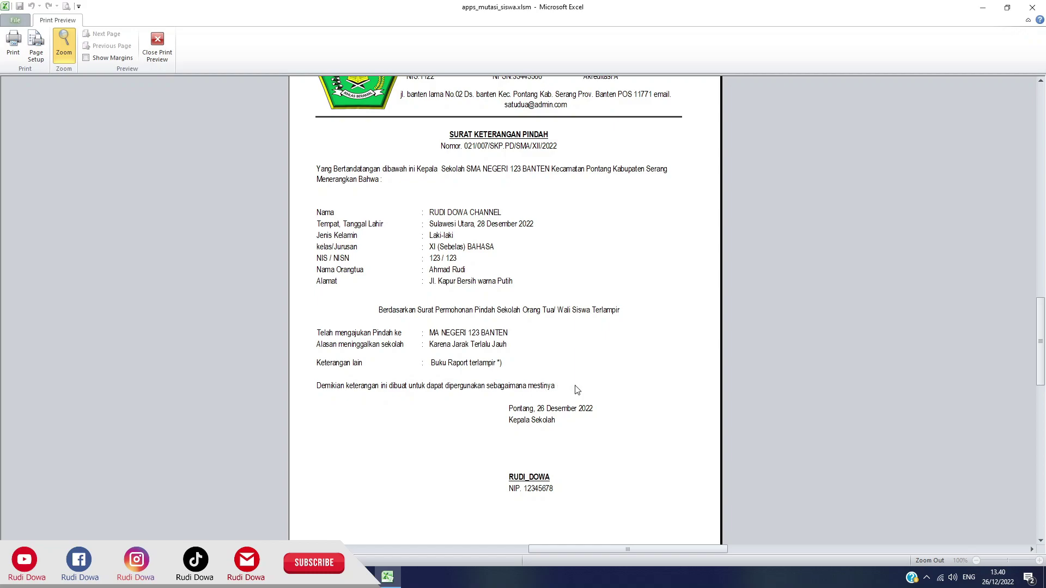
{"action": "scroll", "coordinate": [625, 449], "scroll_direction": "down", "scroll_amount": 1}
{"action": "scroll", "coordinate": [599, 381], "scroll_direction": "down", "scroll_amount": 1}
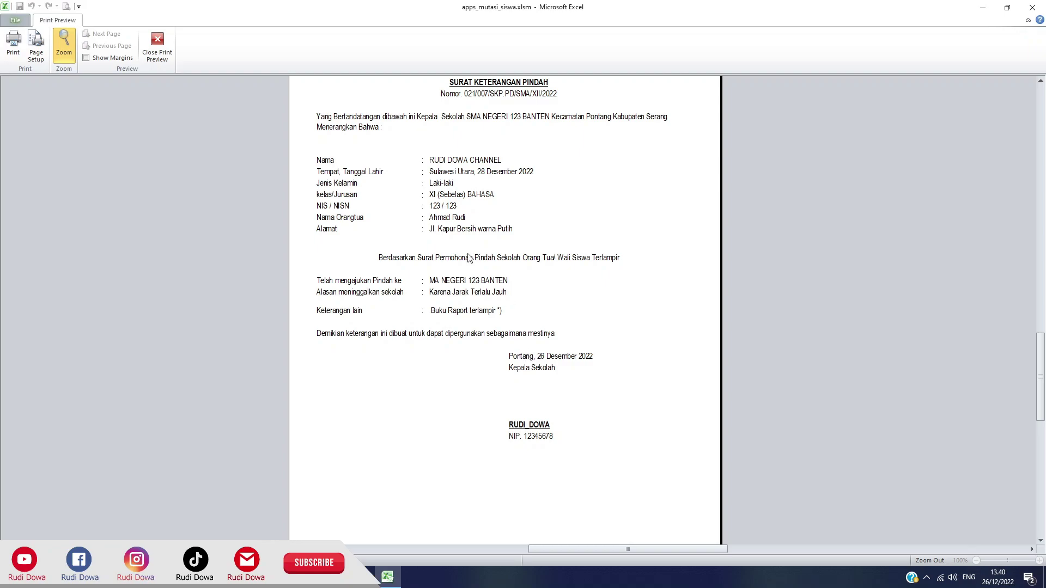
{"action": "left_click", "coordinate": [569, 370]}
{"action": "left_click", "coordinate": [564, 390]}
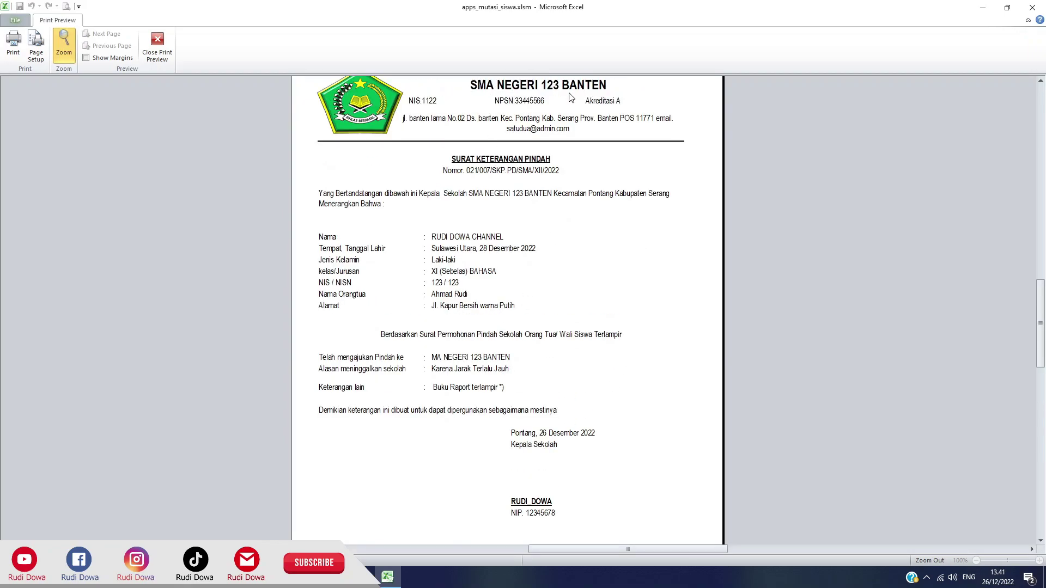
{"action": "scroll", "coordinate": [599, 512], "scroll_direction": "down", "scroll_amount": 1}
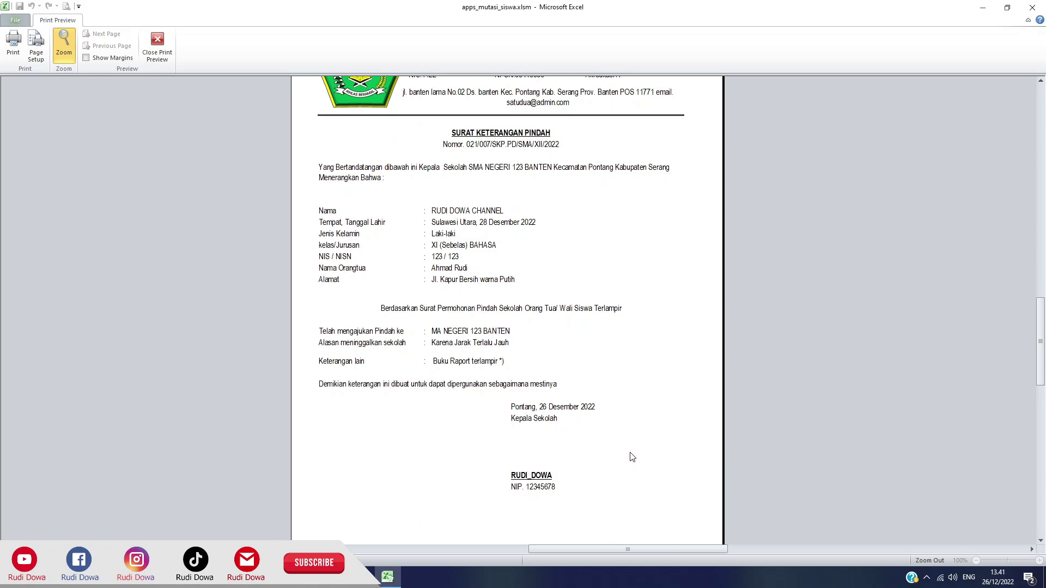
{"action": "scroll", "coordinate": [562, 485], "scroll_direction": "down", "scroll_amount": 1}
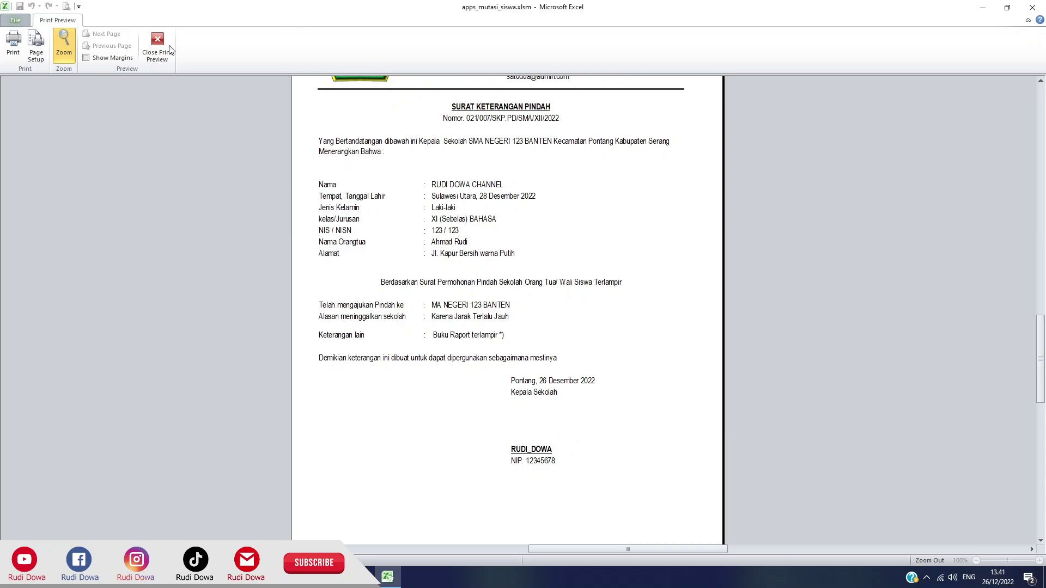
{"action": "scroll", "coordinate": [119, 49], "scroll_direction": "up", "scroll_amount": 3}
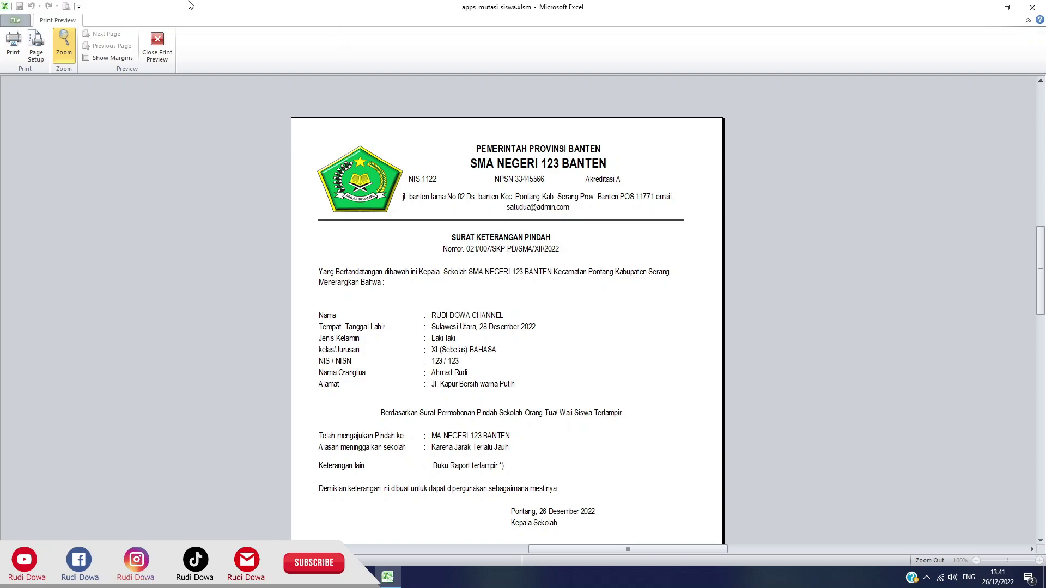
Close the preview, fit the dashboard to the screen and export the recap to Rekap-2612221341.xlsx
{"action": "left_click", "coordinate": [158, 48]}
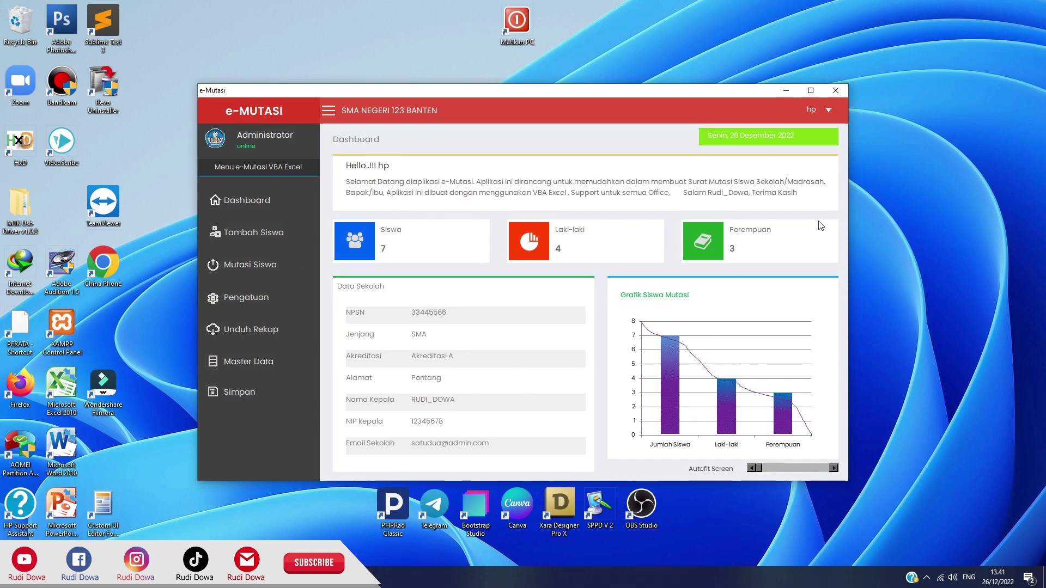
{"action": "left_click", "coordinate": [811, 91]}
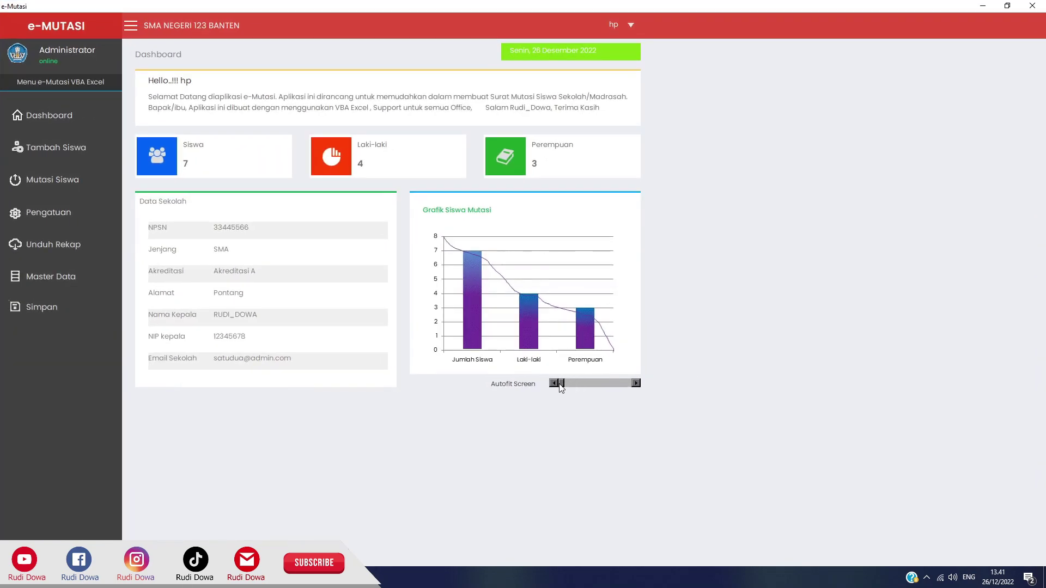
{"action": "left_click_drag", "start_coordinate": [561, 384], "coordinate": [591, 384]}
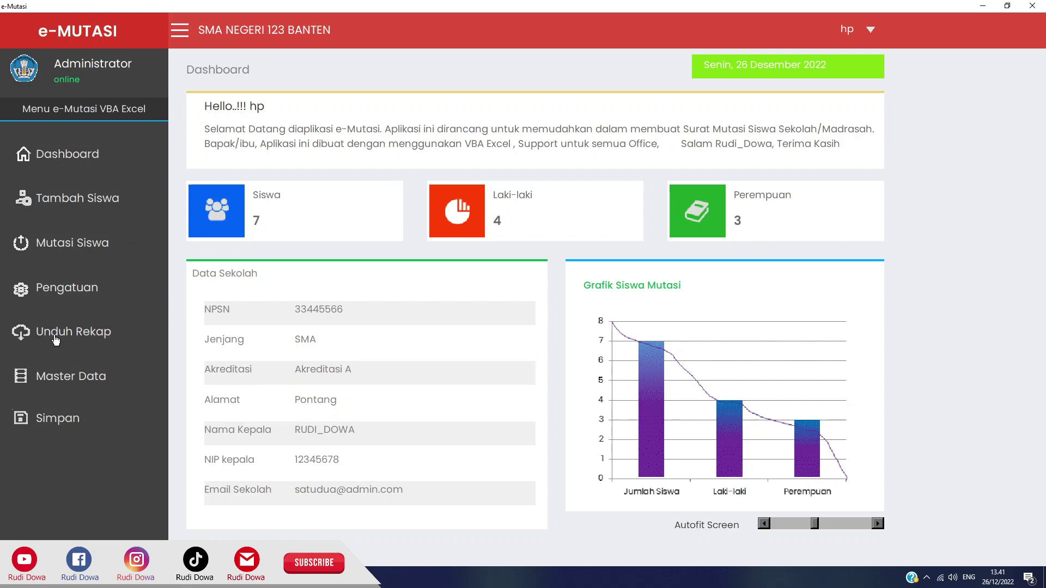
{"action": "left_click", "coordinate": [56, 340]}
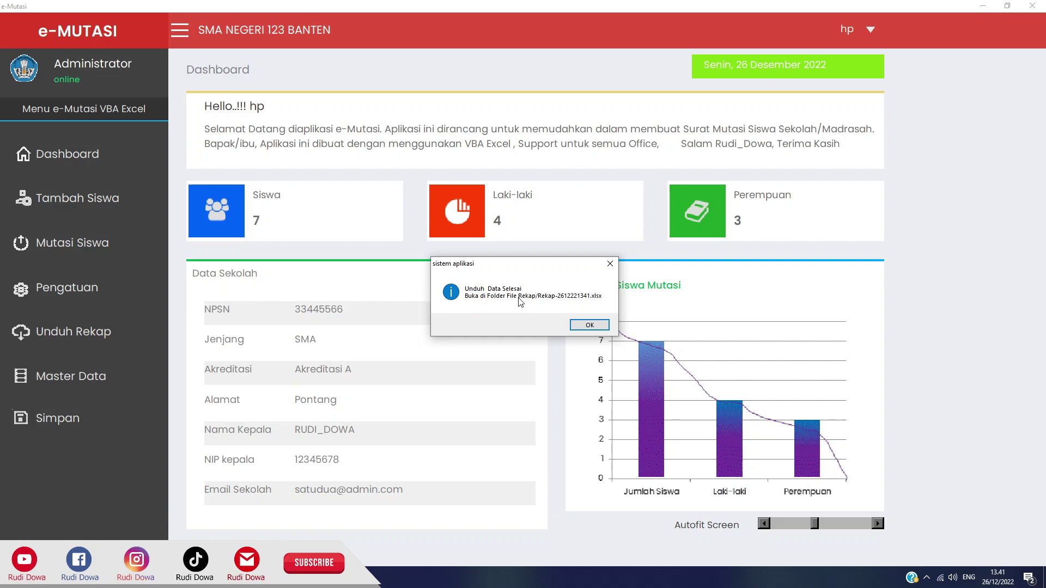
{"action": "left_click", "coordinate": [598, 329]}
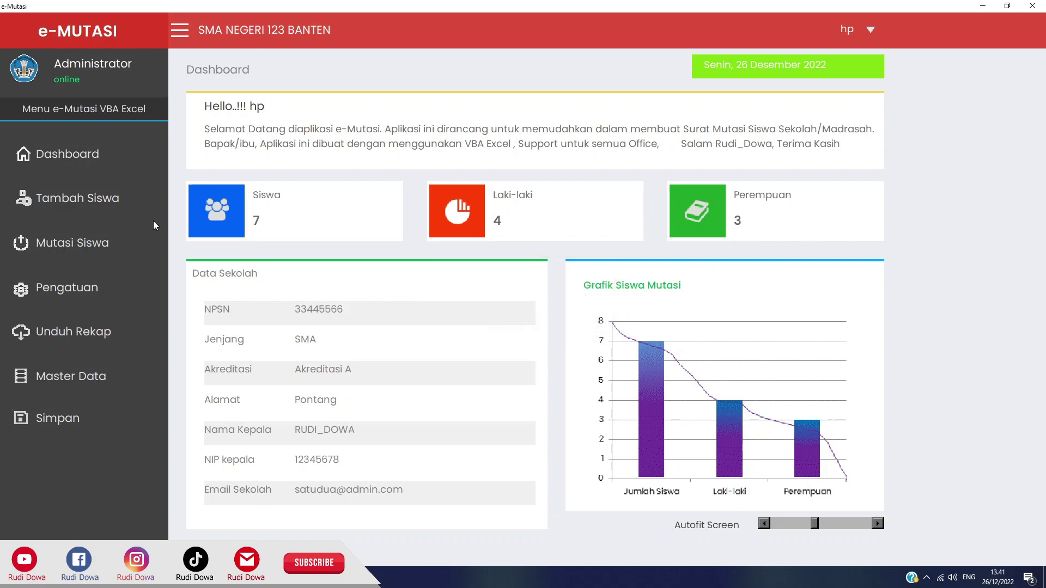
Open the Master Data sheet with the access code and select the student records
{"action": "left_click", "coordinate": [58, 385]}
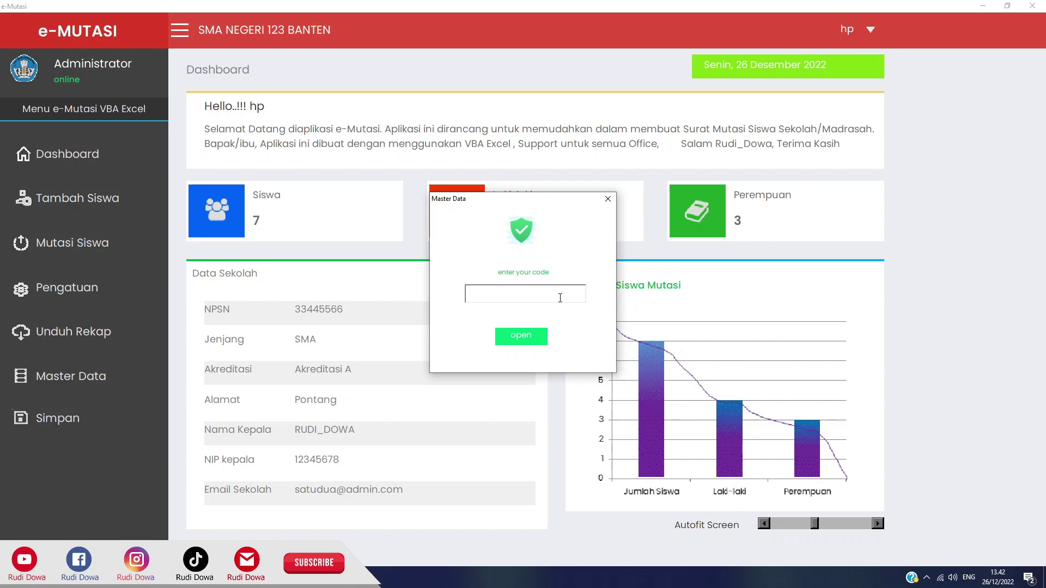
{"action": "left_click", "coordinate": [519, 342]}
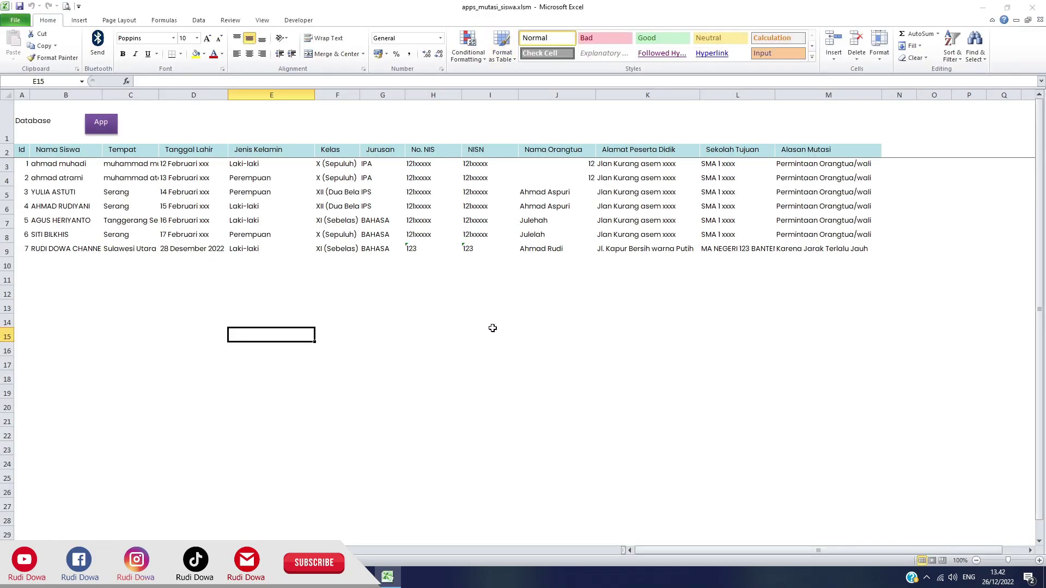
{"action": "mouse_move", "coordinate": [38, 167]}
{"action": "left_mouse_down"}
{"action": "mouse_move", "coordinate": [829, 240]}
{"action": "mouse_move", "coordinate": [829, 252]}
{"action": "left_mouse_up"}
{"action": "left_click", "coordinate": [344, 365]}
{"action": "left_click", "coordinate": [57, 250]}
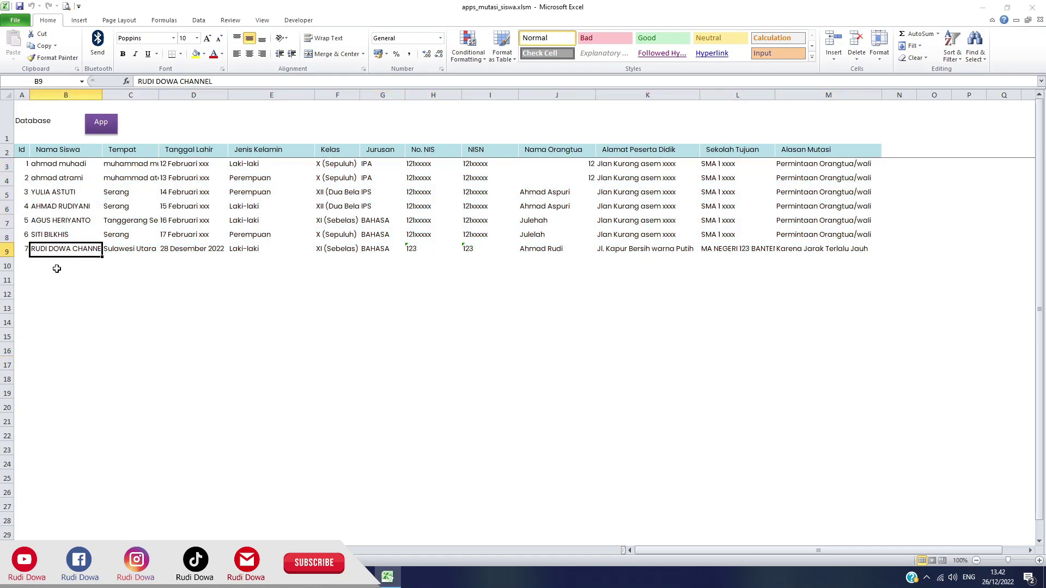
{"action": "left_click", "coordinate": [172, 498]}
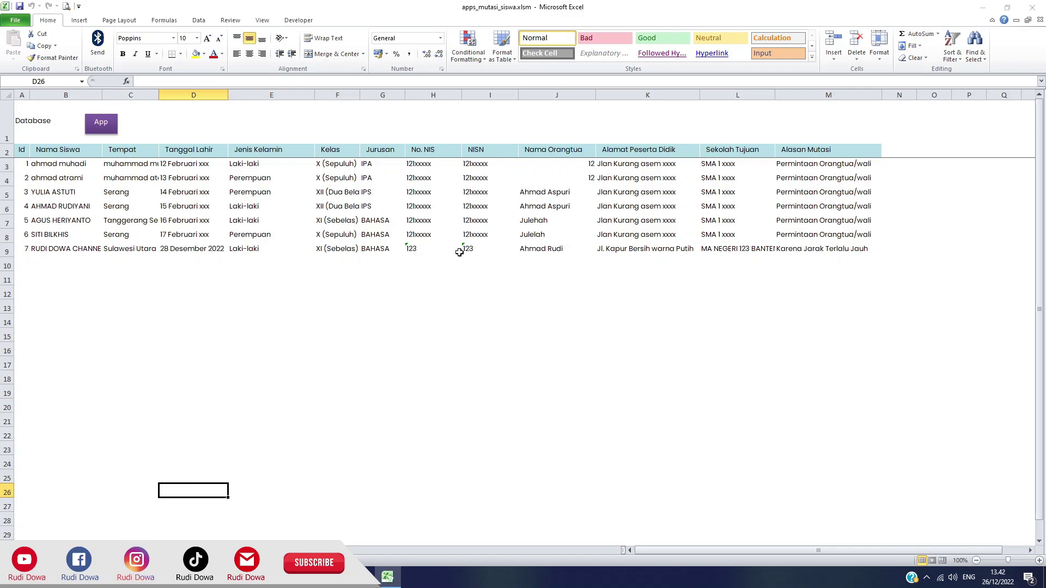
Check the new student's name in B9 and parent name in J9, then relaunch e-Mutasi
{"action": "left_click", "coordinate": [73, 249]}
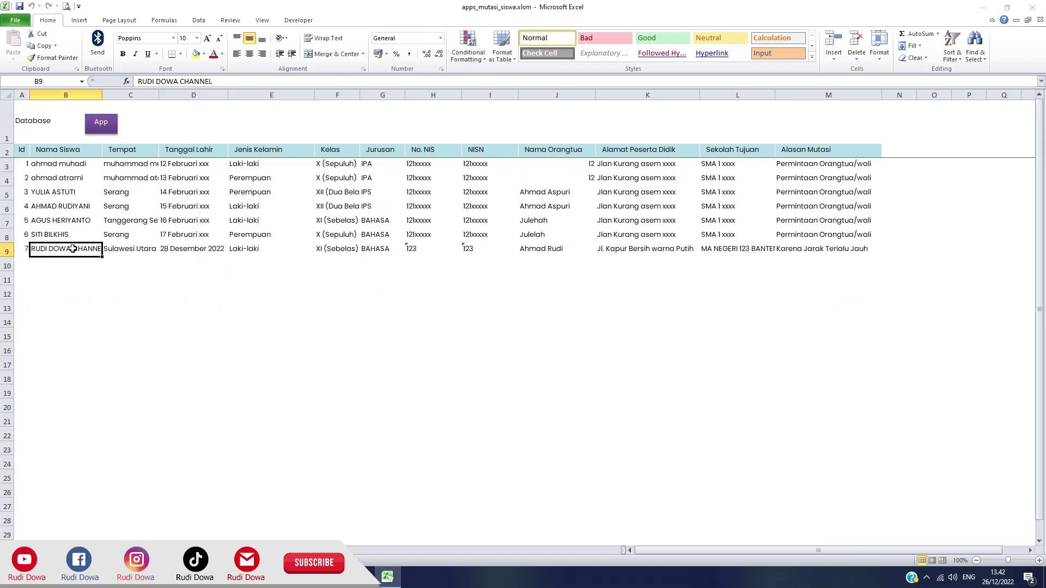
{"action": "left_click", "coordinate": [545, 250]}
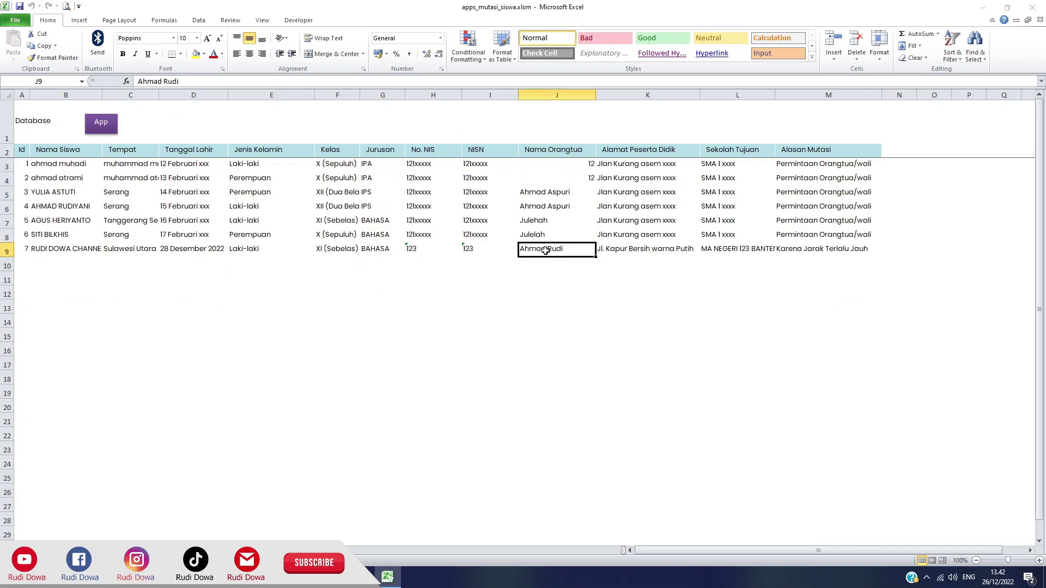
{"action": "left_click", "coordinate": [105, 125]}
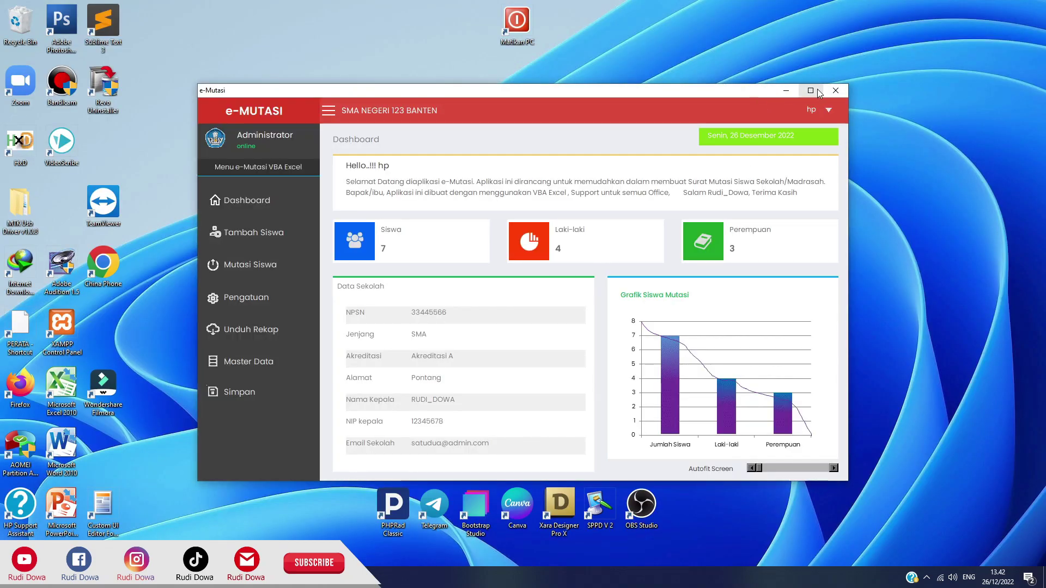
Maximize and autofit the dashboard to the screen, then save the student data
{"action": "left_click", "coordinate": [818, 89]}
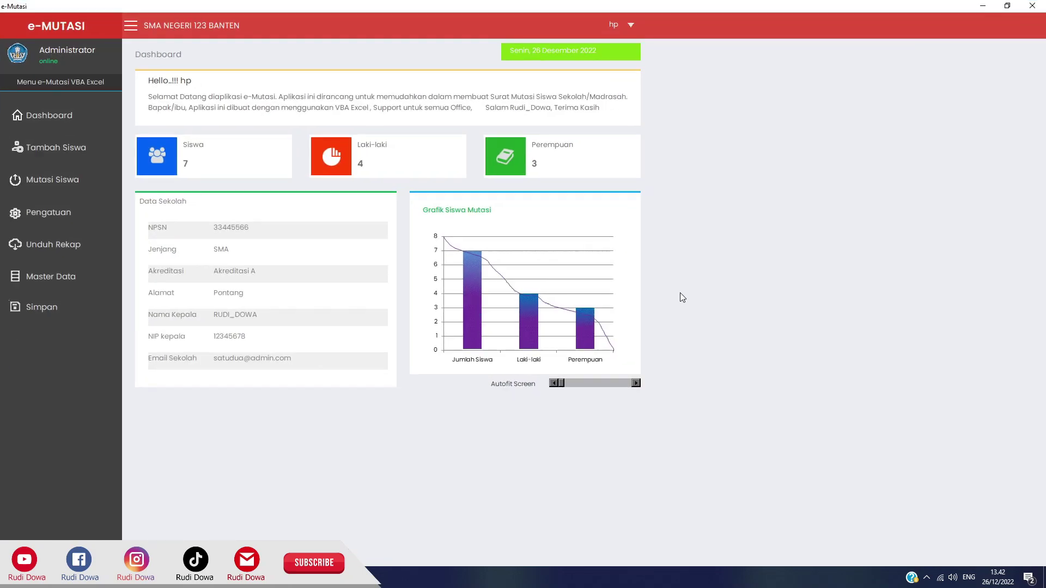
{"action": "left_click", "coordinate": [521, 349]}
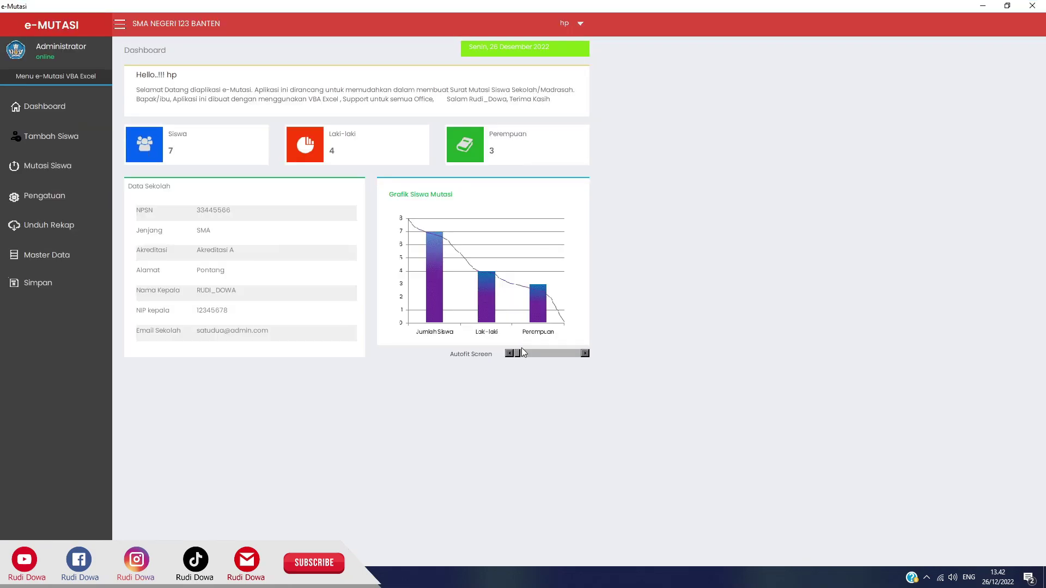
{"action": "left_click_drag", "start_coordinate": [521, 354], "coordinate": [549, 354]}
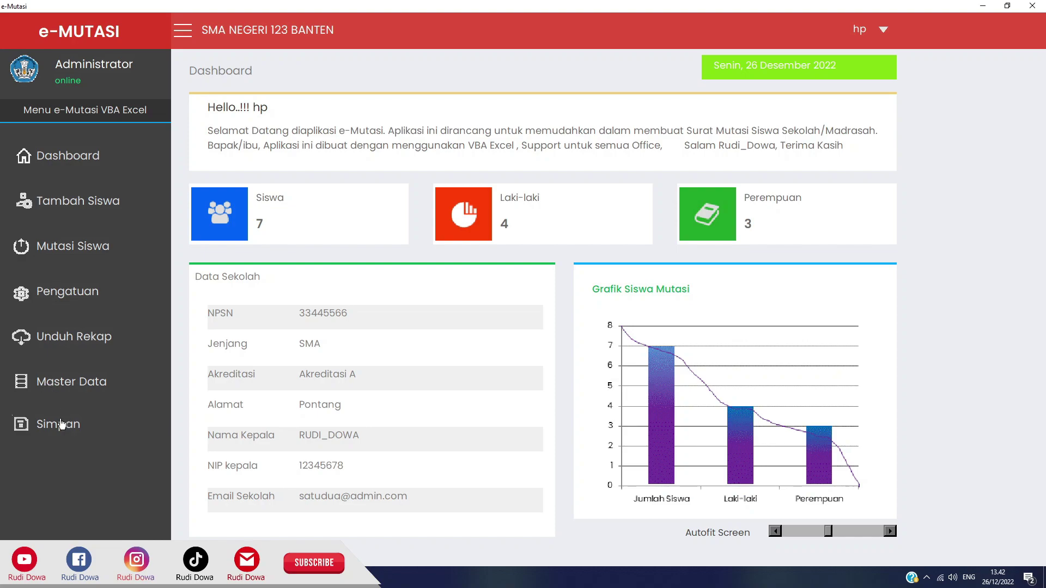
{"action": "left_click", "coordinate": [62, 433]}
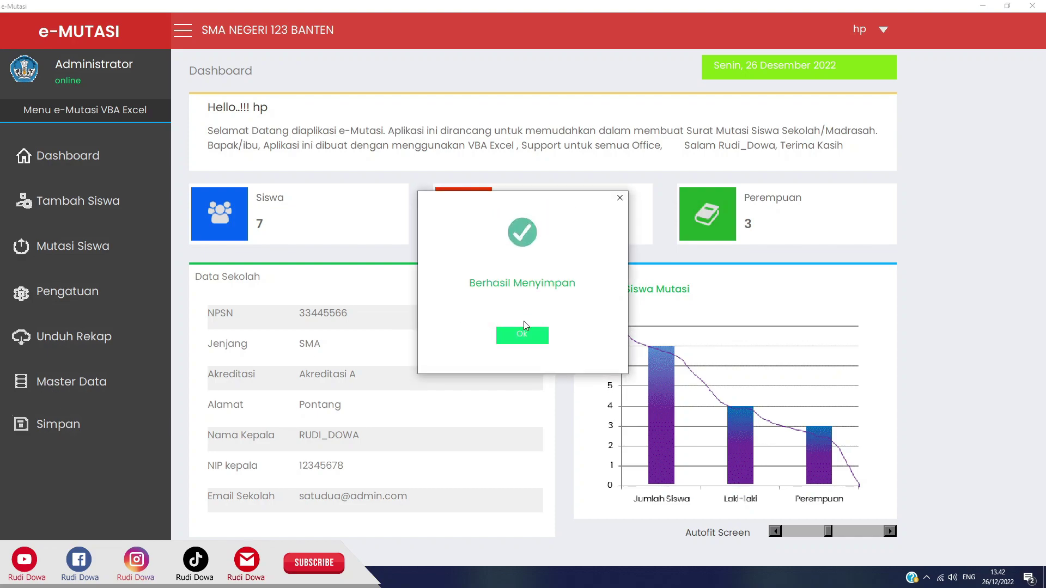
{"action": "left_click", "coordinate": [529, 338]}
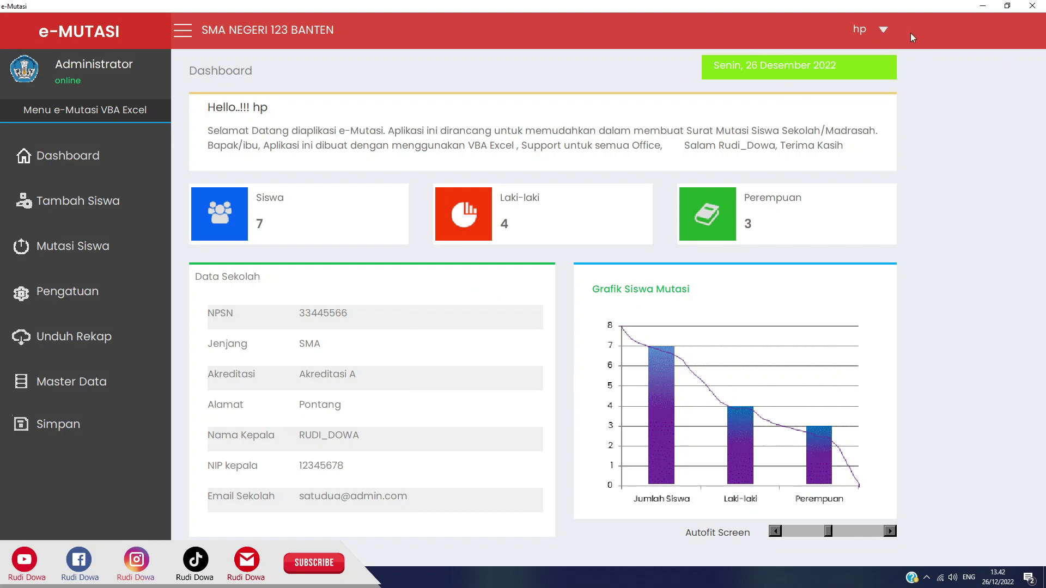
Log out from the account menu and maximize the login window
{"action": "left_click", "coordinate": [887, 32]}
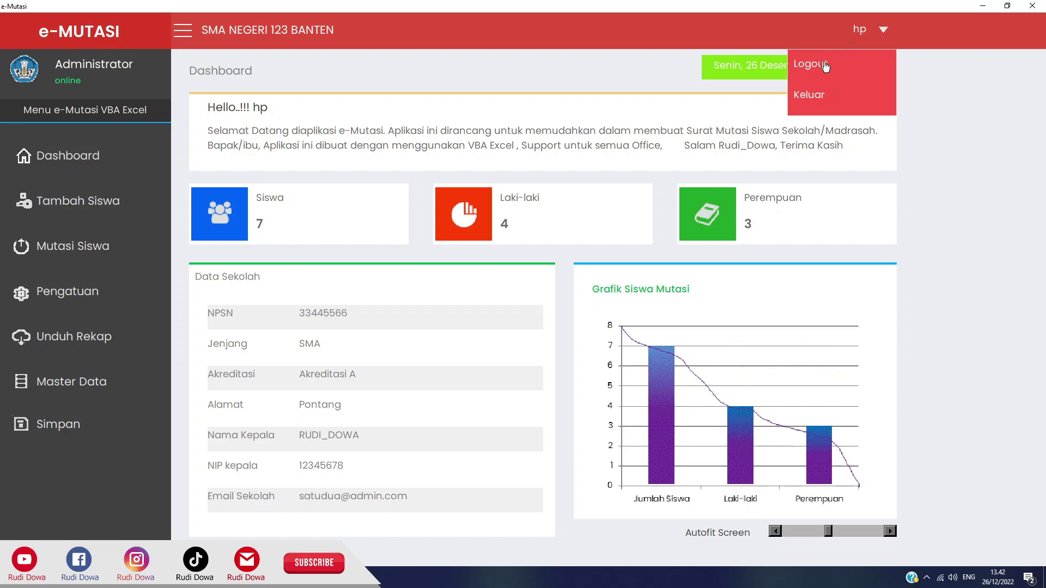
{"action": "left_click", "coordinate": [817, 64]}
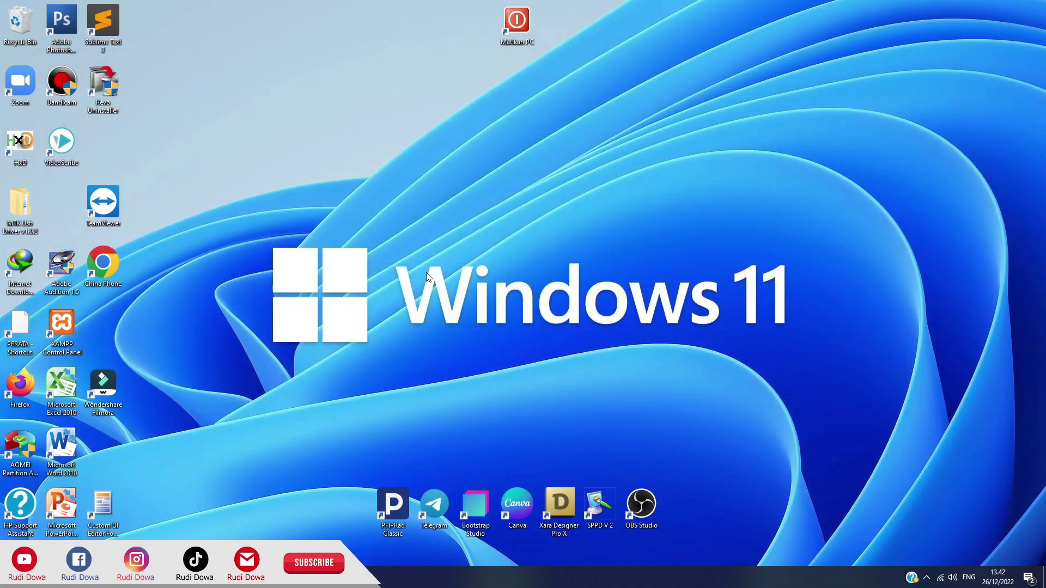
{"action": "left_click", "coordinate": [808, 93]}
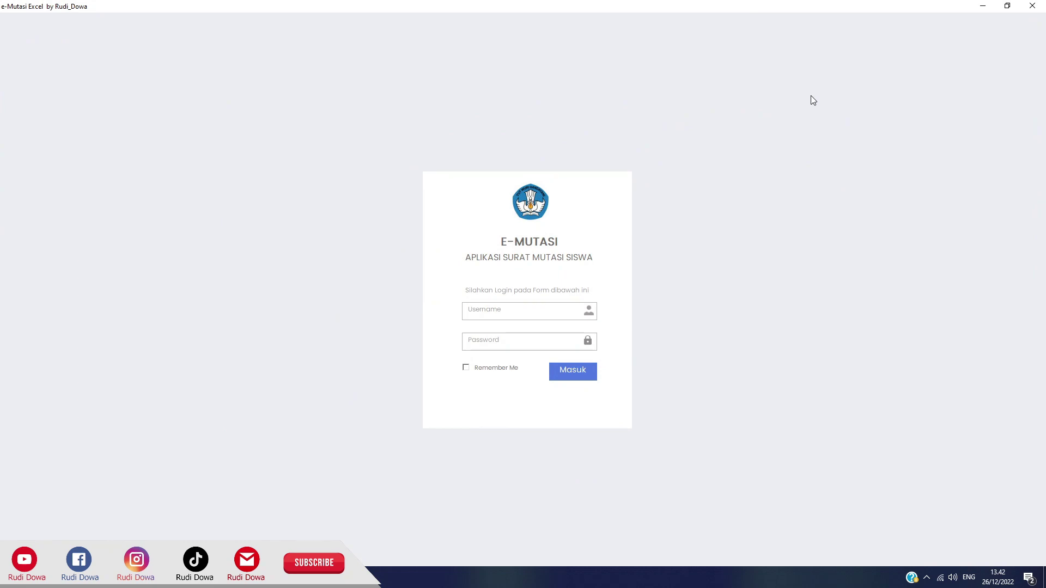
Log back in with Remember Me ticked, then choose Keluar from the account menu
{"action": "left_click", "coordinate": [552, 317]}
{"action": "left_click", "coordinate": [465, 368]}
{"action": "left_click_drag", "start_coordinate": [533, 345], "coordinate": [439, 337]}
{"action": "left_click", "coordinate": [577, 376]}
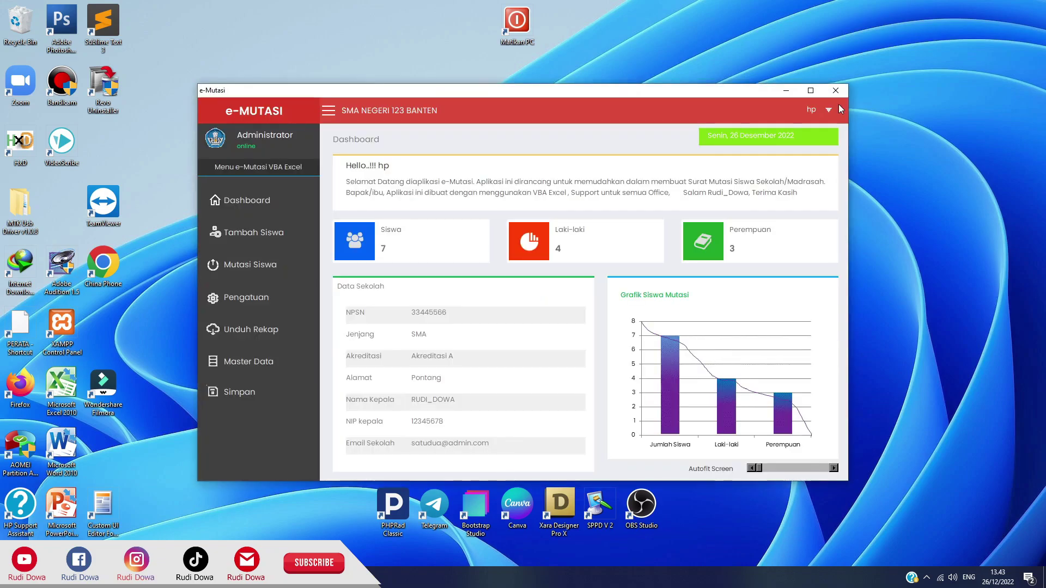
{"action": "left_click", "coordinate": [829, 110]}
{"action": "left_click", "coordinate": [775, 156]}
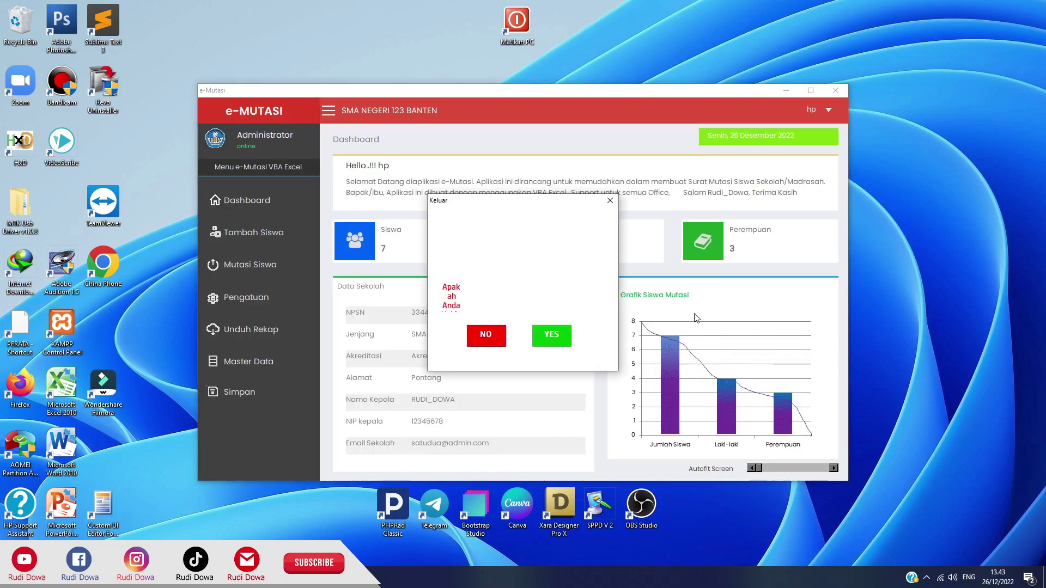
Confirm exiting the app, then open Rekap-1512221349.xlsx from the File Rekap folder
{"action": "left_click", "coordinate": [537, 334]}
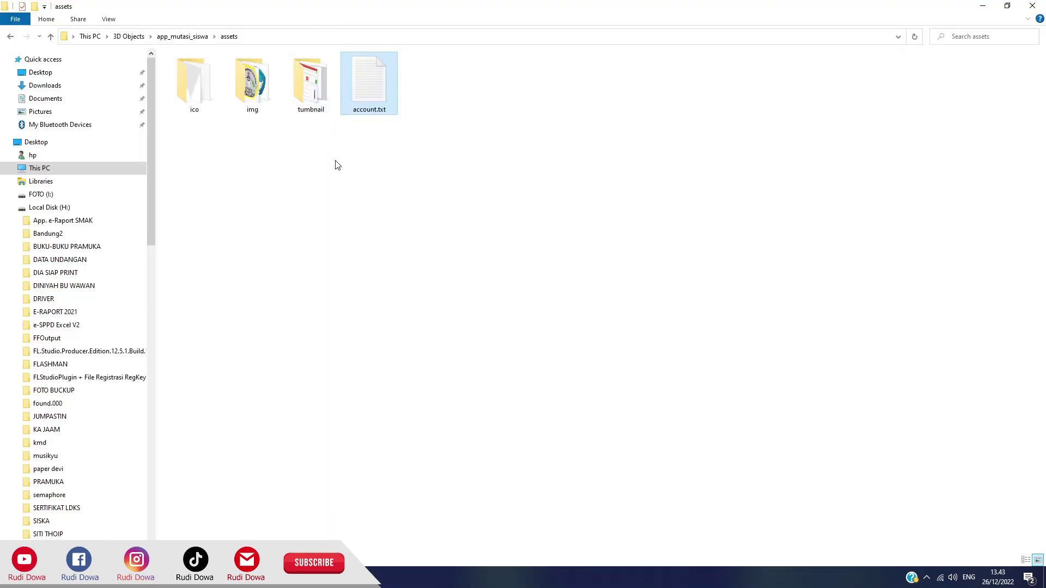
{"action": "left_click", "coordinate": [200, 36]}
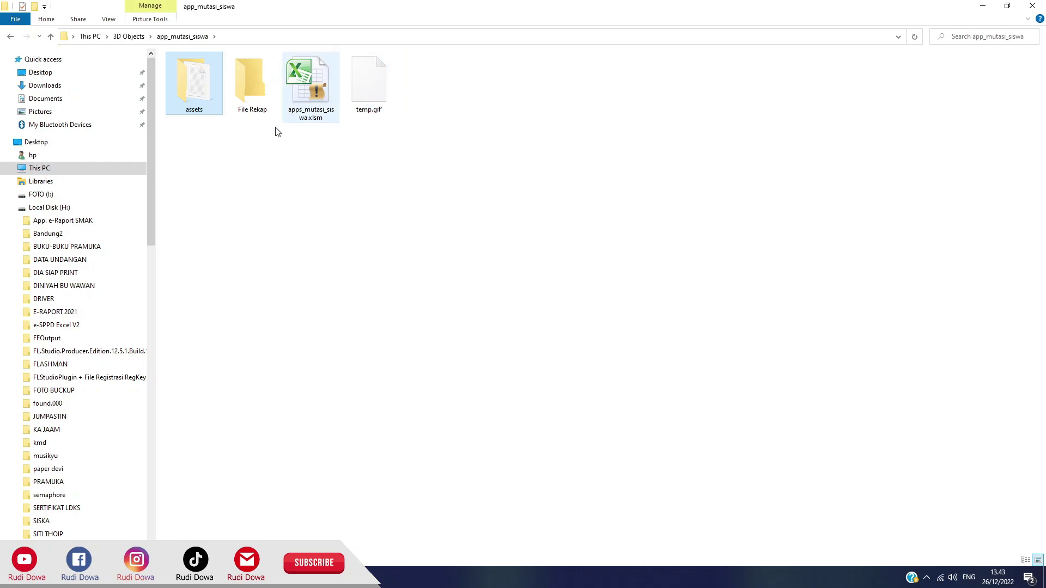
{"action": "left_click", "coordinate": [248, 96]}
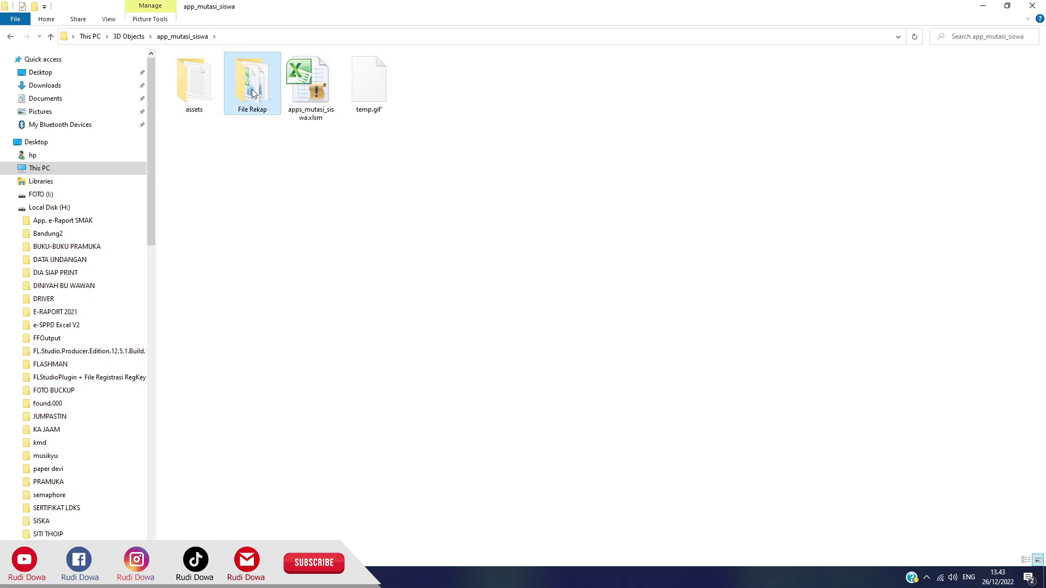
{"action": "double_click", "coordinate": [252, 94]}
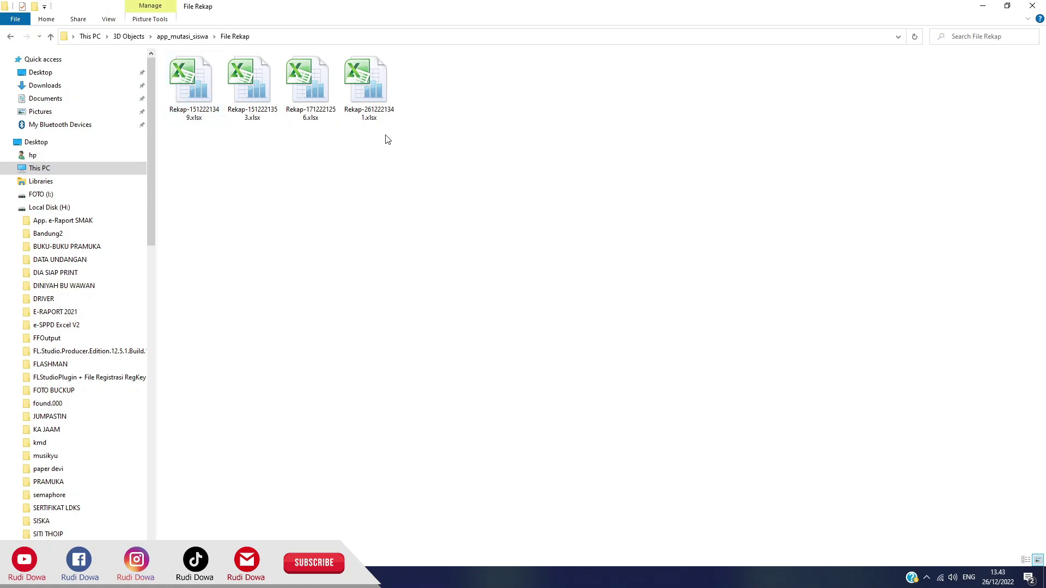
{"action": "double_click", "coordinate": [207, 90]}
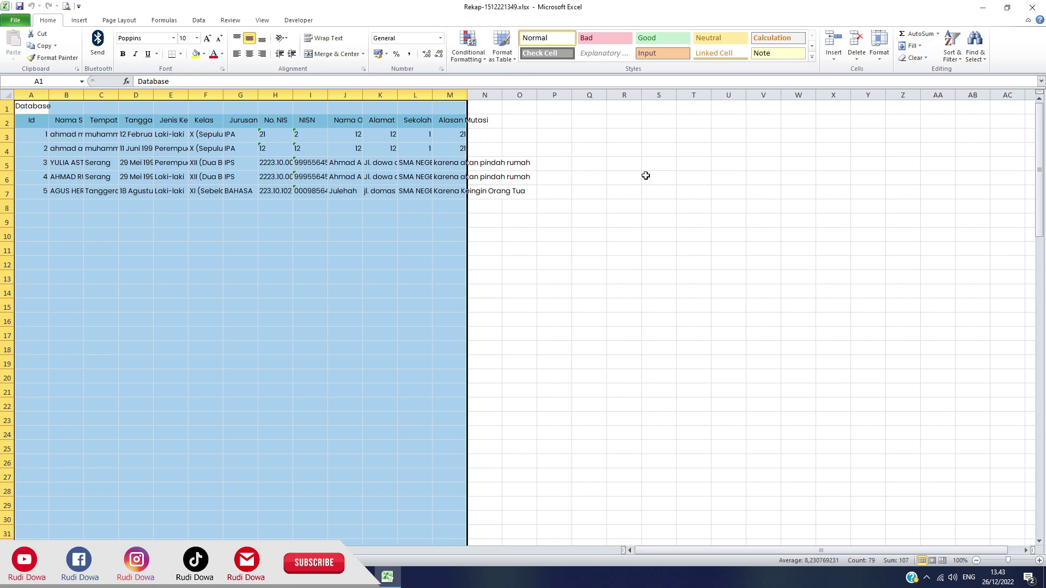
AutoFit recap columns B through M to their contents, then close the workbook
{"action": "left_click", "coordinate": [201, 224]}
{"action": "left_click", "coordinate": [31, 95]}
{"action": "mouse_move", "coordinate": [48, 95]}
{"action": "left_mouse_down"}
{"action": "mouse_move", "coordinate": [30, 85]}
{"action": "mouse_move", "coordinate": [452, 88]}
{"action": "left_mouse_up"}
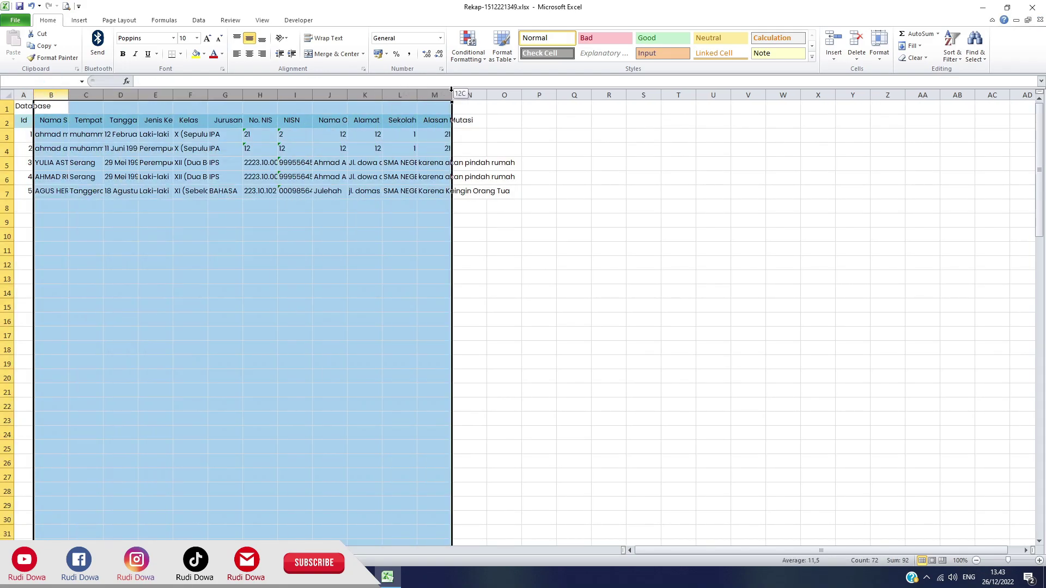
{"action": "double_click", "coordinate": [452, 89]}
{"action": "left_click", "coordinate": [182, 239]}
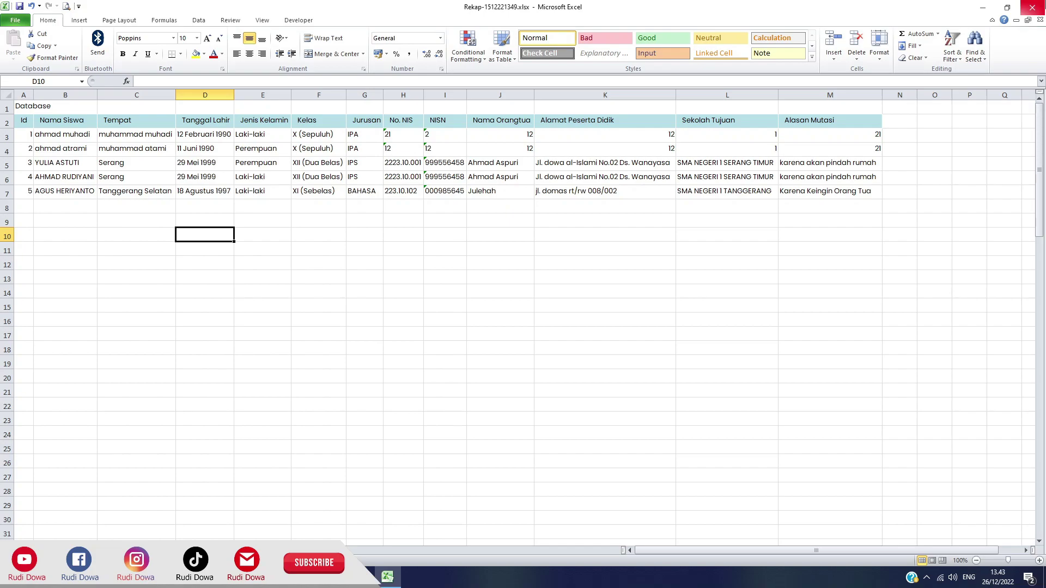
{"action": "left_click", "coordinate": [1032, 7]}
Discard the recap changes and open apps_mutasi_siswa.xlsm from the app_mutasi_siswa folder
{"action": "left_click", "coordinate": [524, 303]}
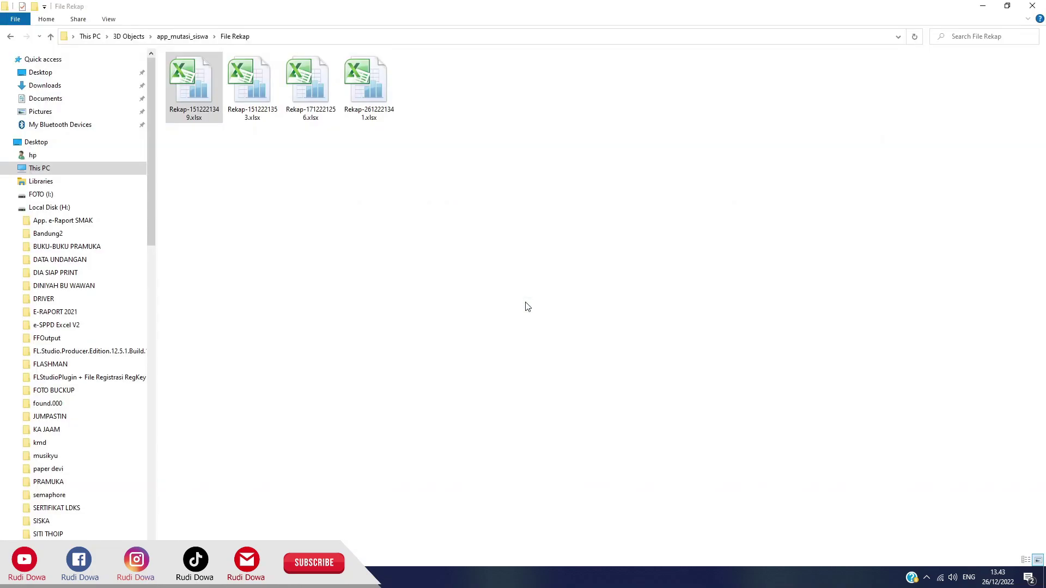
{"action": "left_click", "coordinate": [173, 36]}
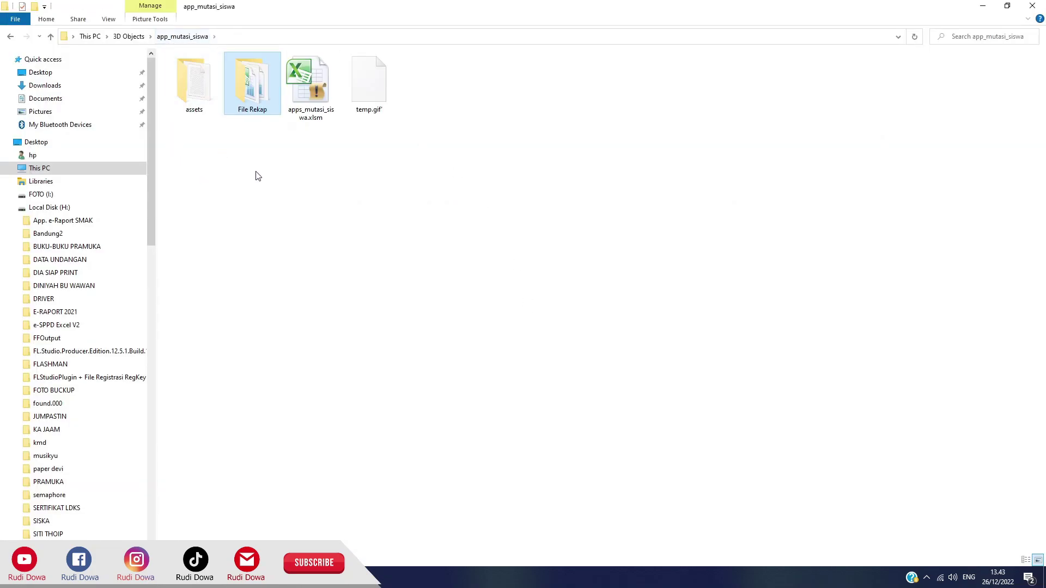
{"action": "left_click", "coordinate": [309, 80]}
{"action": "double_click", "coordinate": [309, 80]}
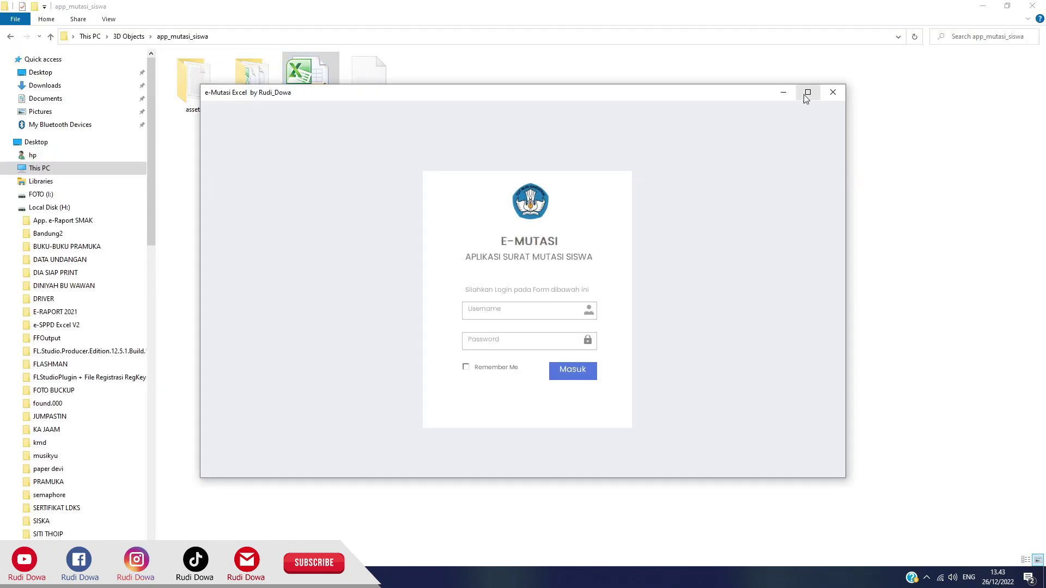
Maximize the e-Mutasi login form so it fills the screen, leaving username and password empty
{"action": "left_click", "coordinate": [807, 92]}
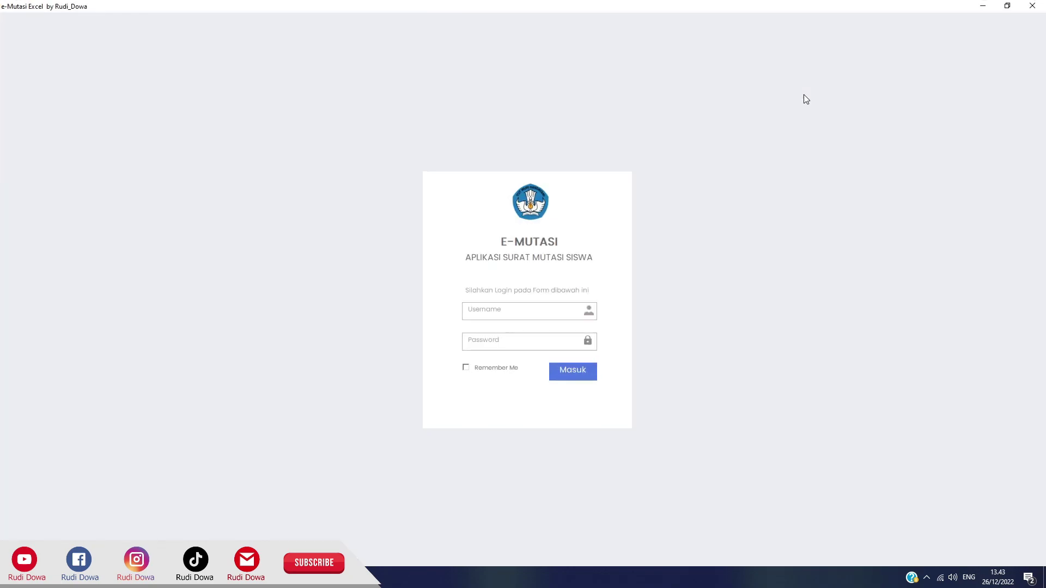